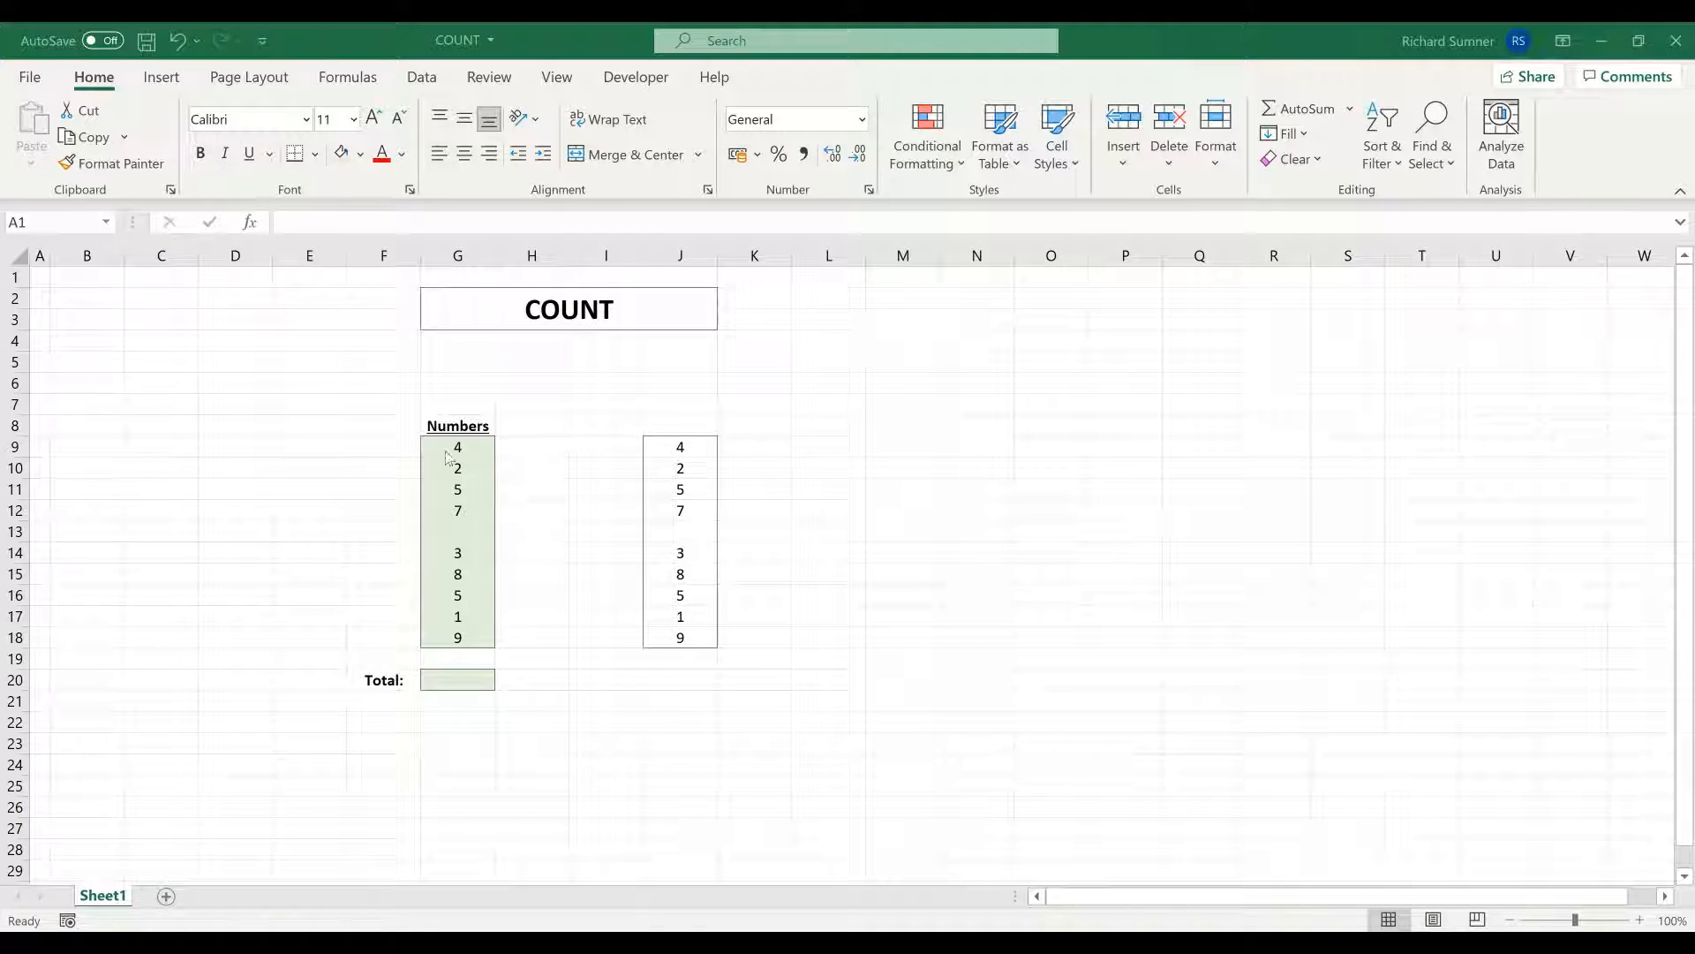
- Type the letter A into blank cell G13, checking the G9:G18 status-bar count before and after
left_click(314, 521)
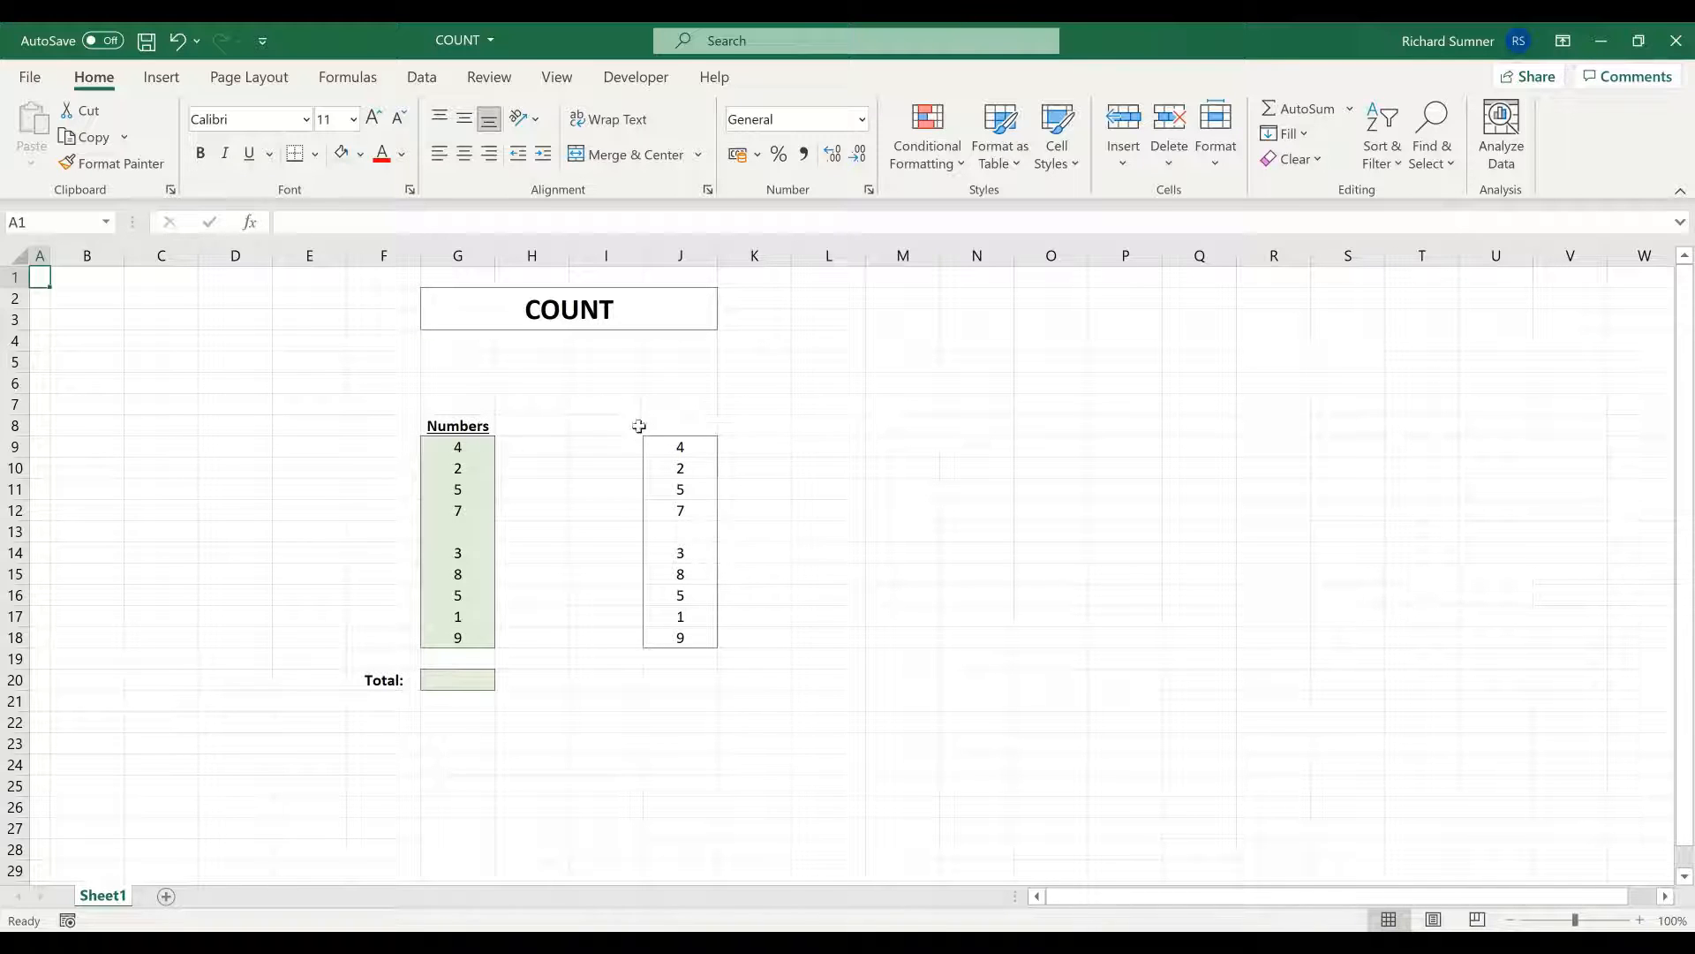
left_click_drag(470, 448, 469, 641)
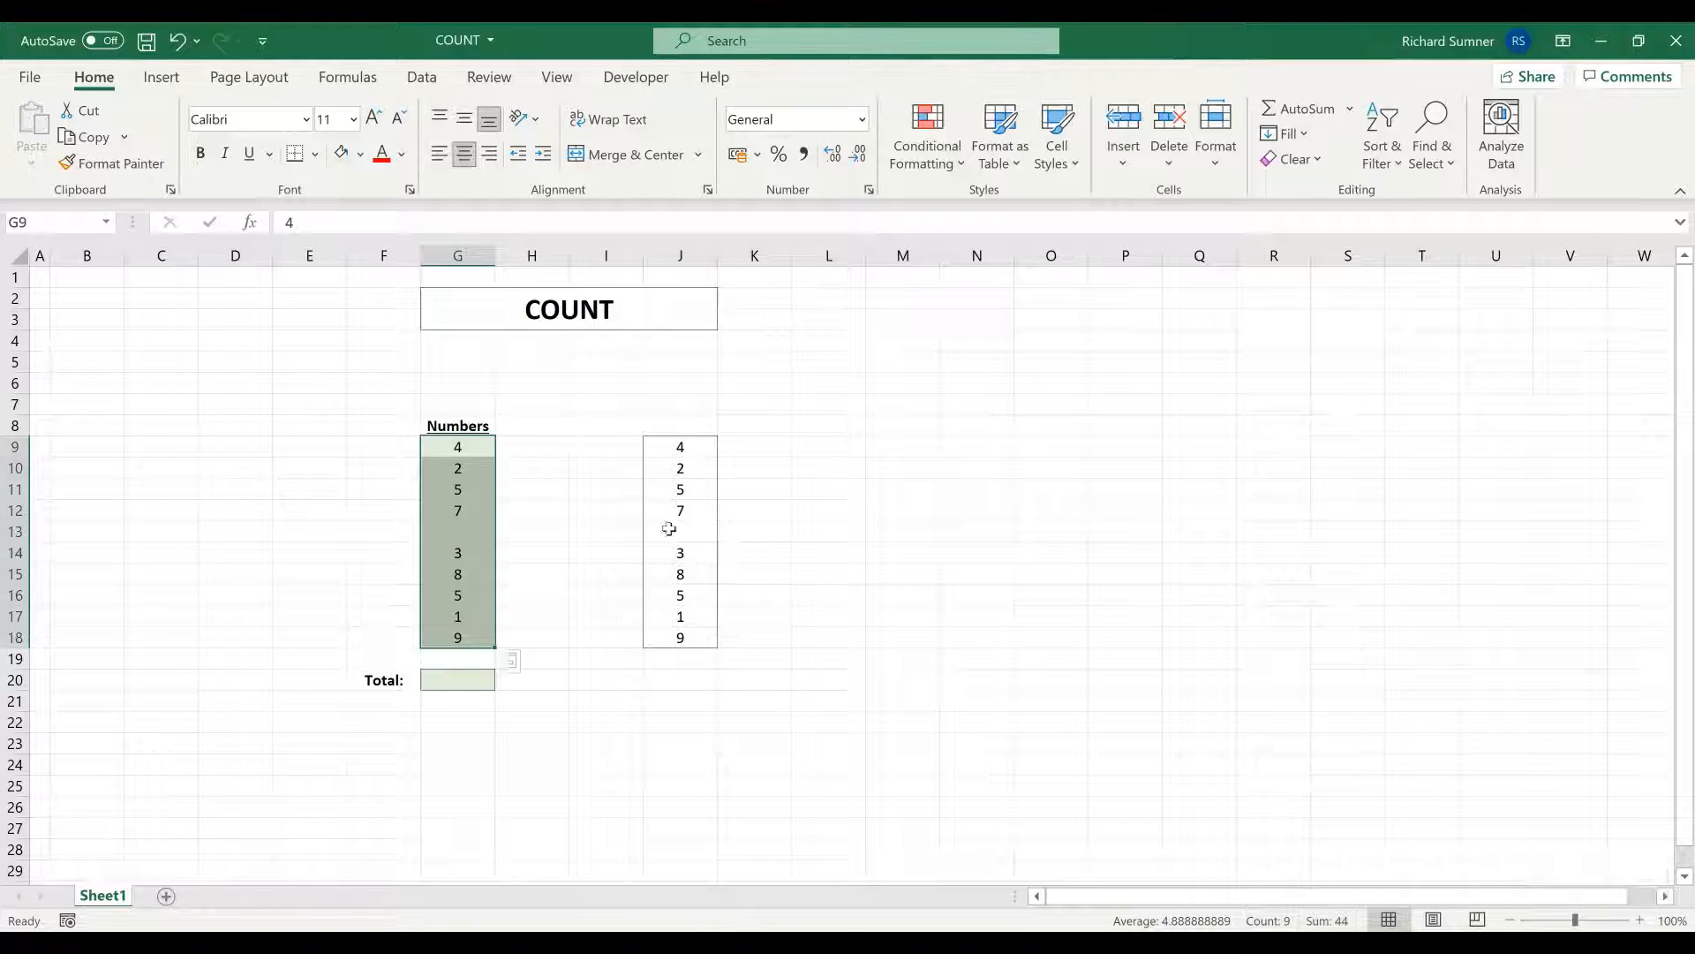
left_click_drag(462, 450, 458, 632)
left_click(460, 533)
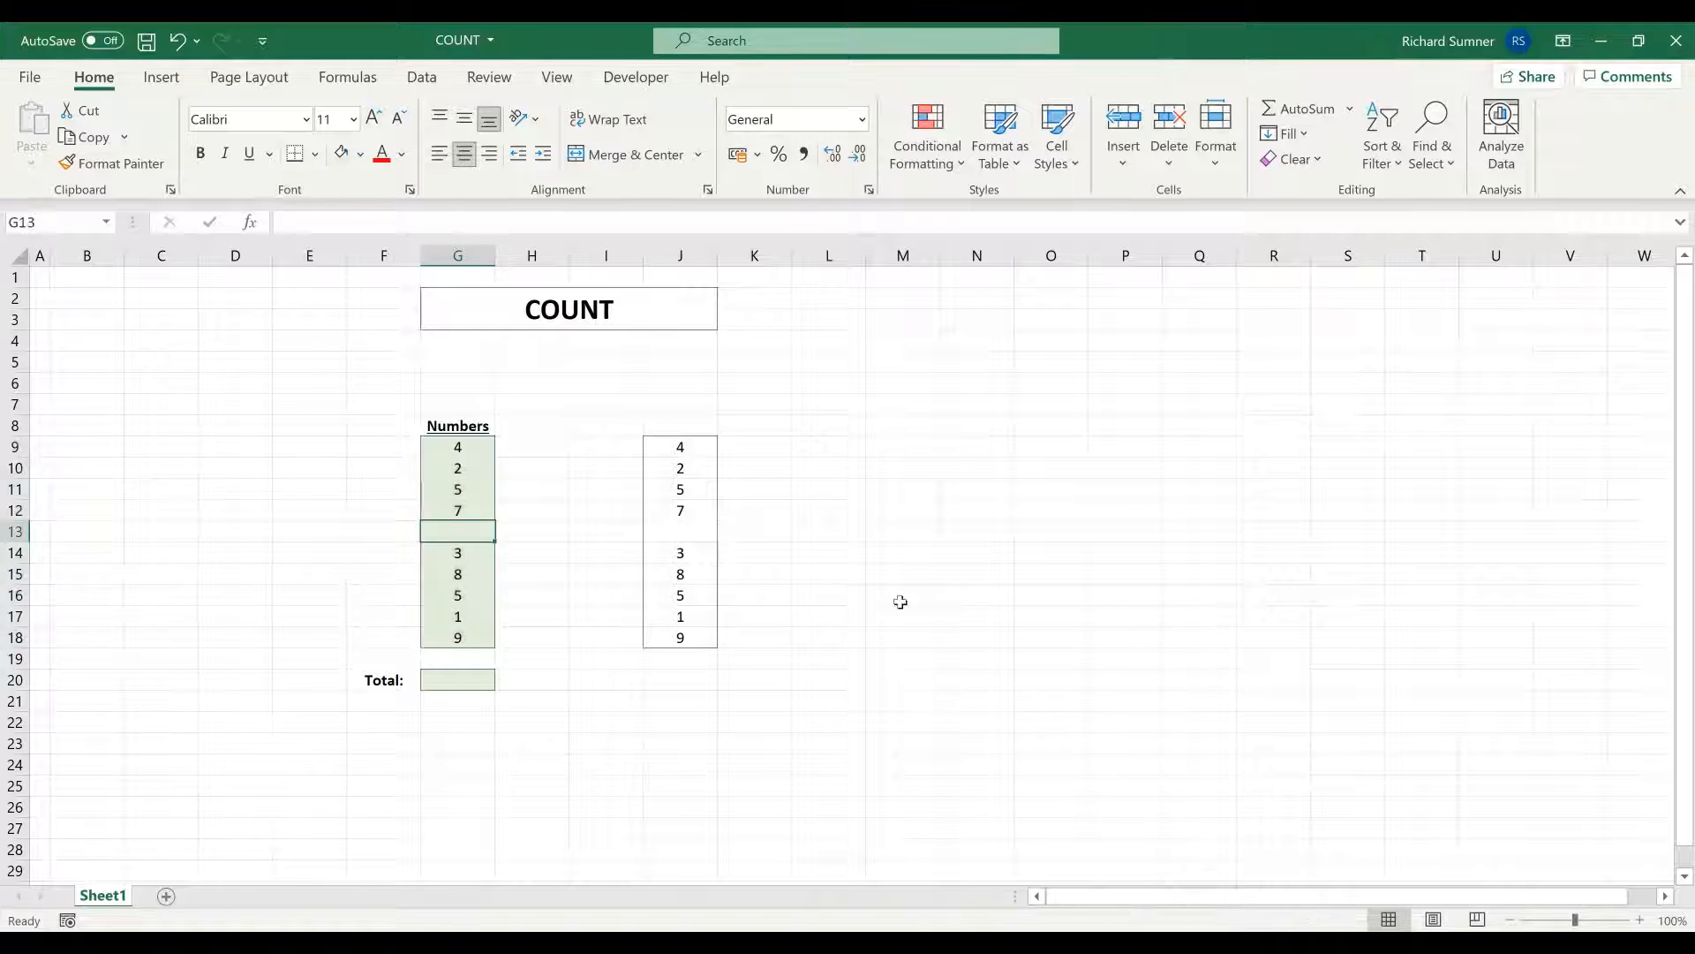
type("A")
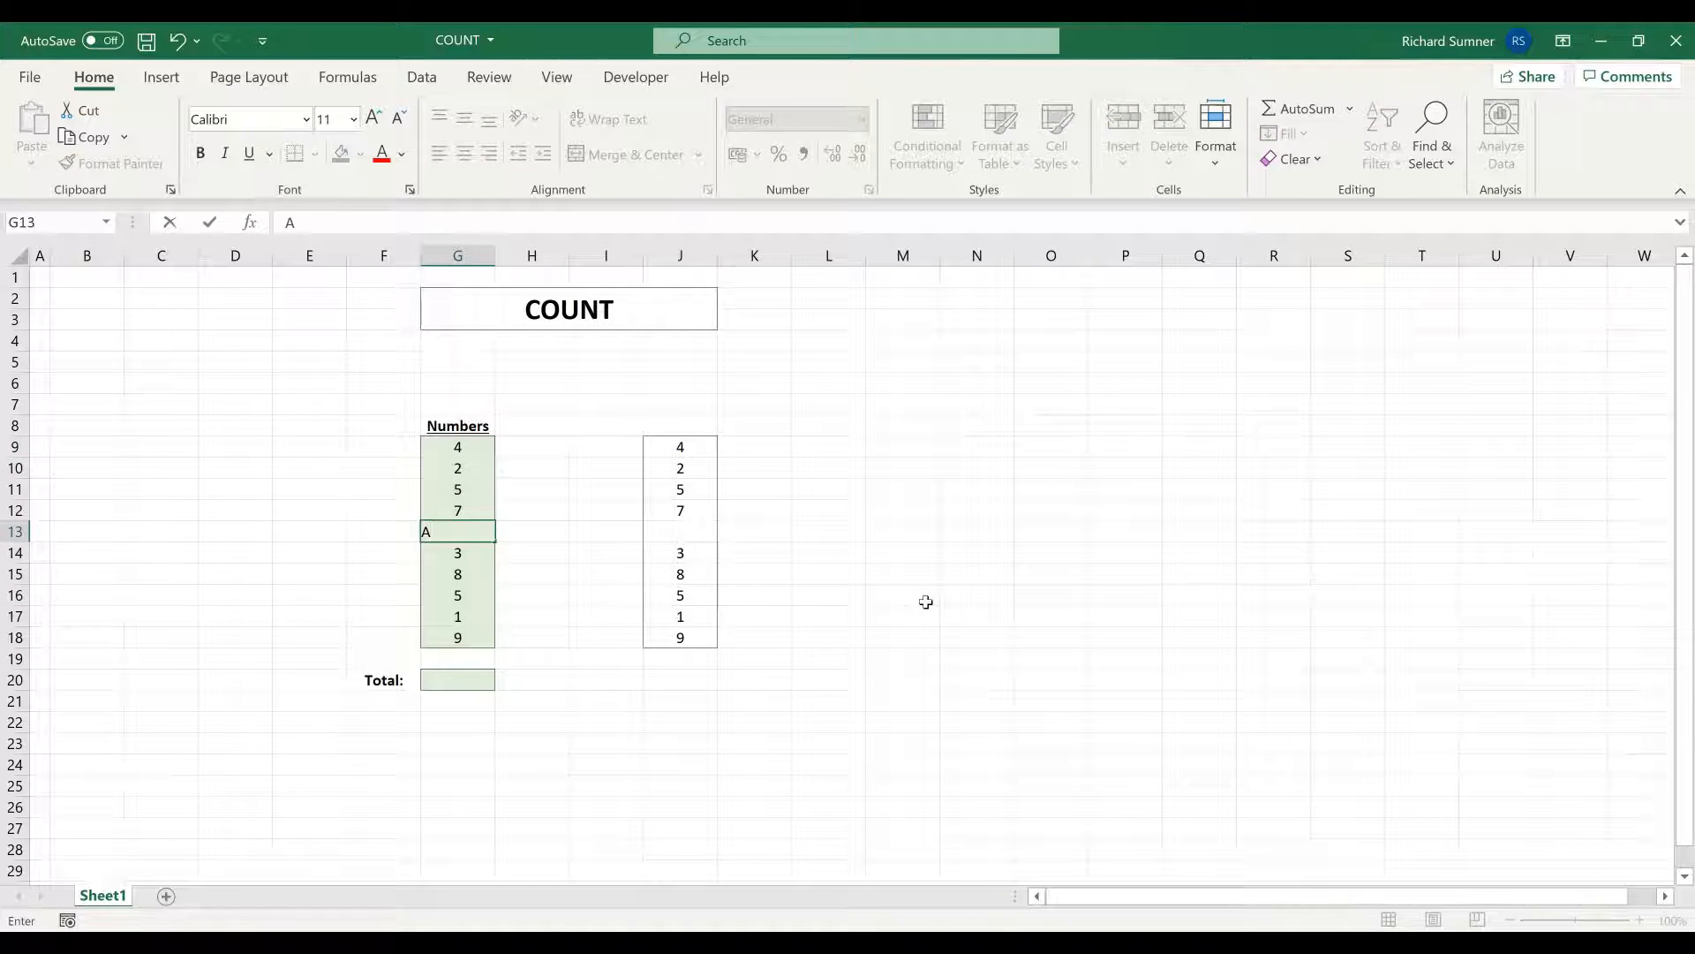
key("Return")
left_click_drag(433, 452, 456, 639)
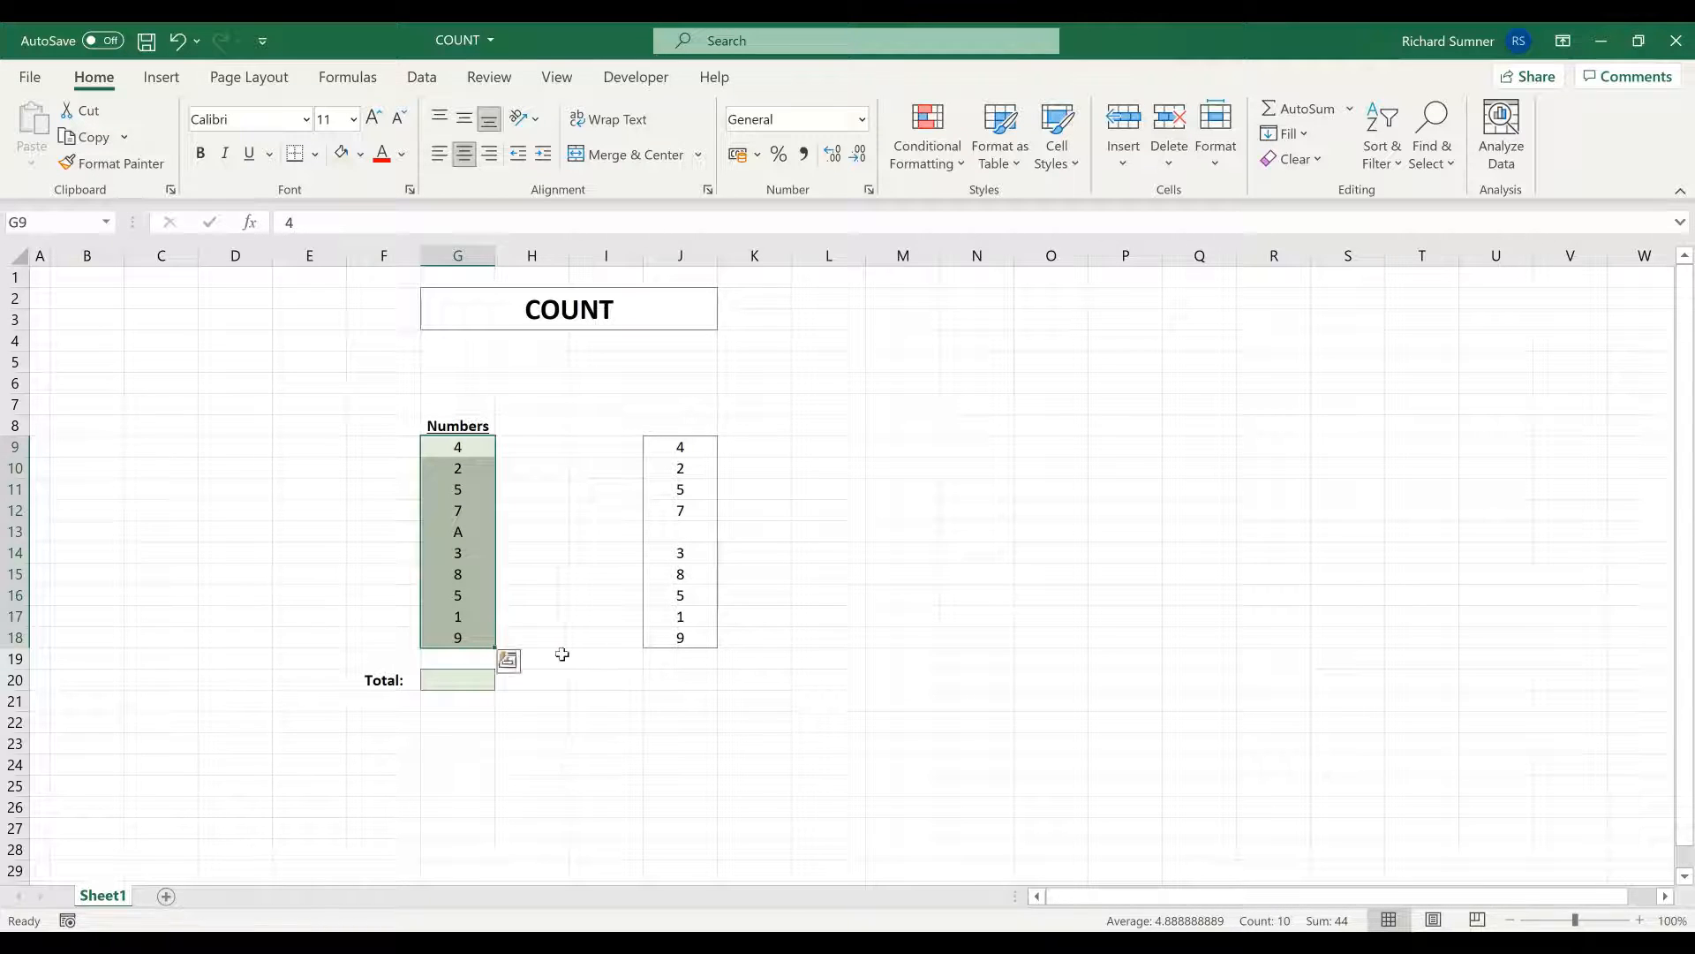
- Enter the formula =COUNT(G9:G18) in the Total cell G20
left_click(484, 680)
type("=")
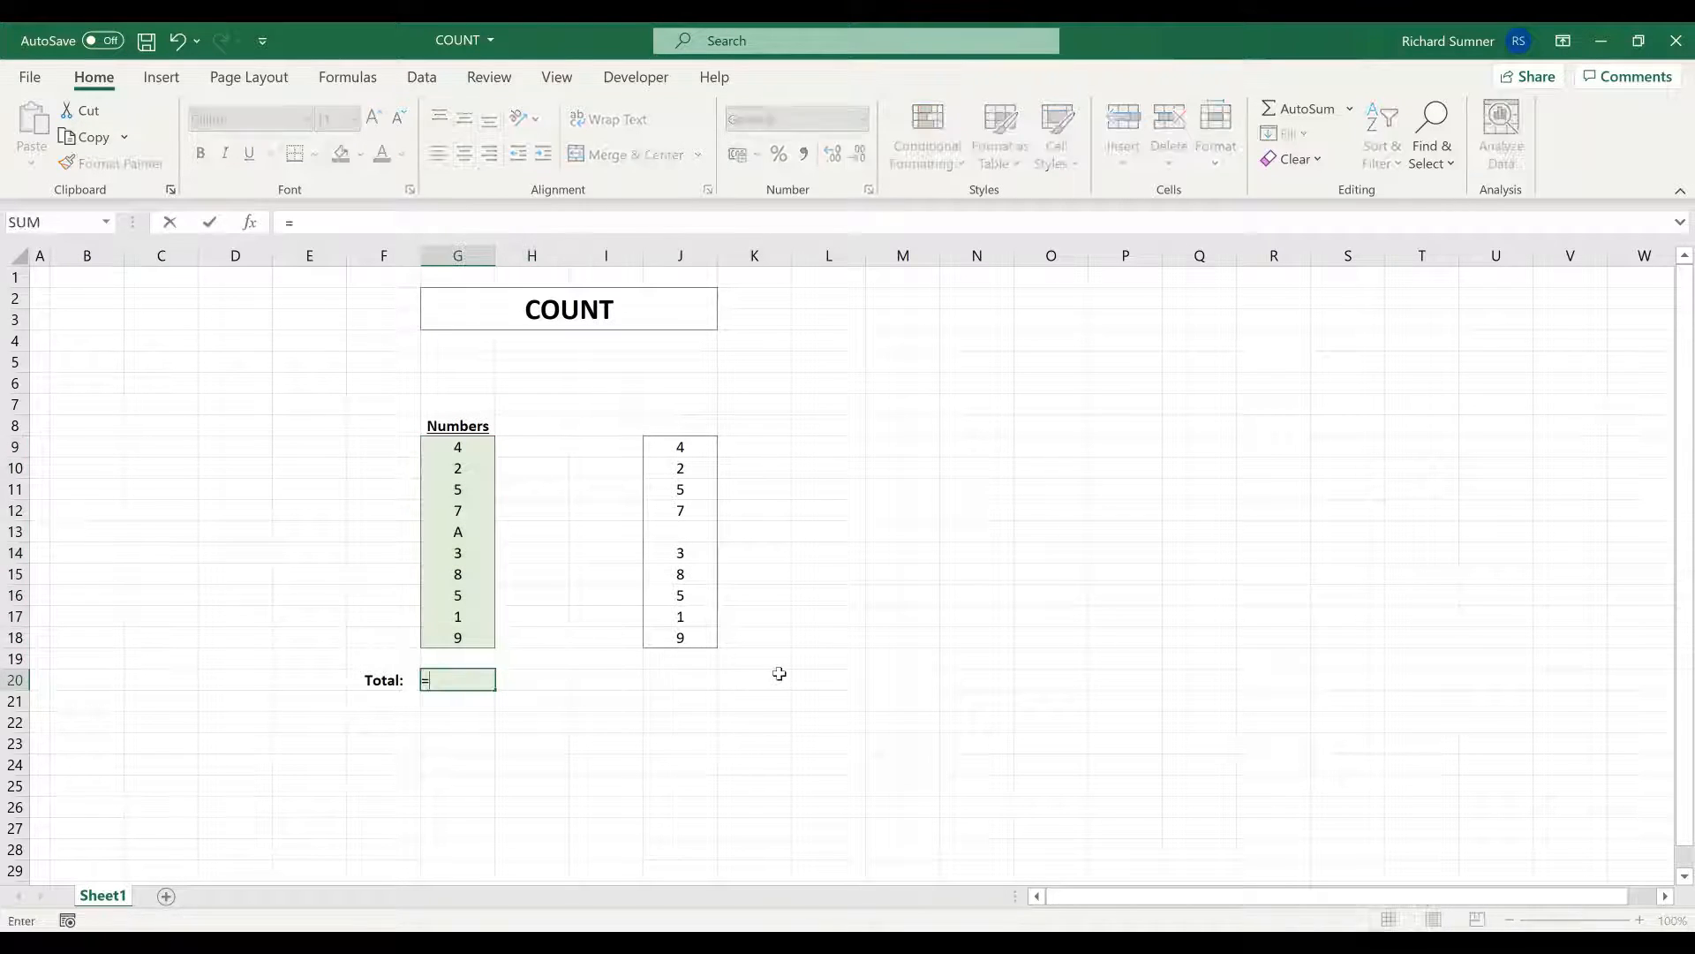
type("COUN")
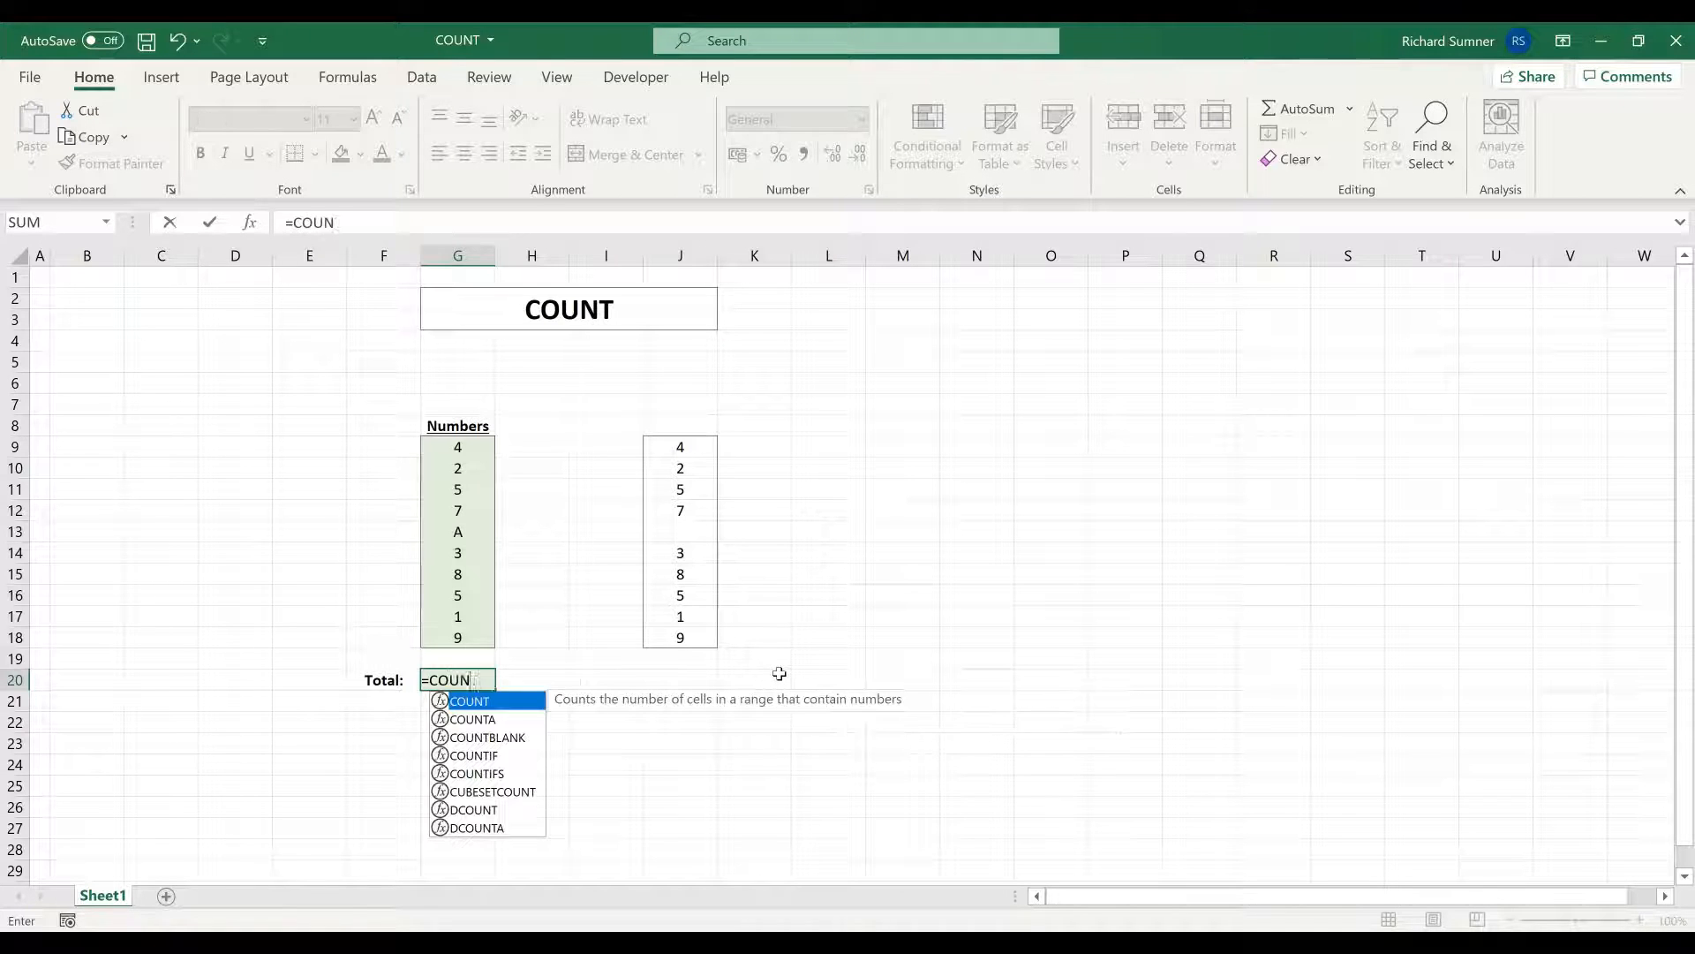
type("T(")
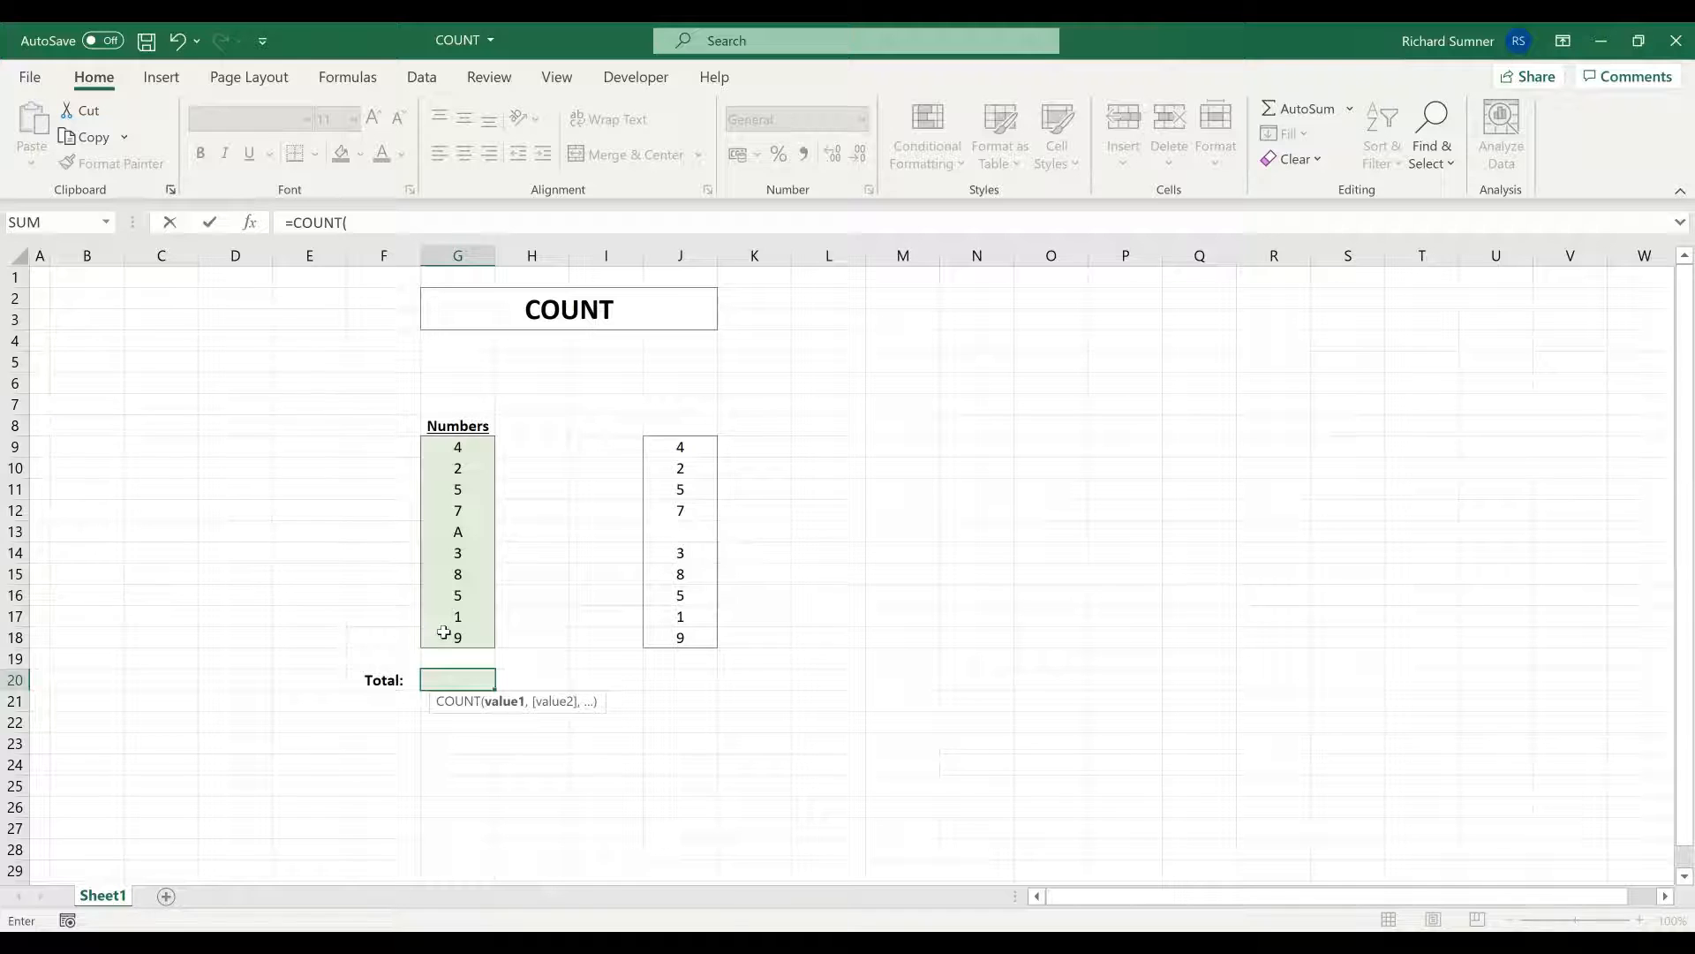
left_click_drag(458, 447, 446, 632)
type(")")
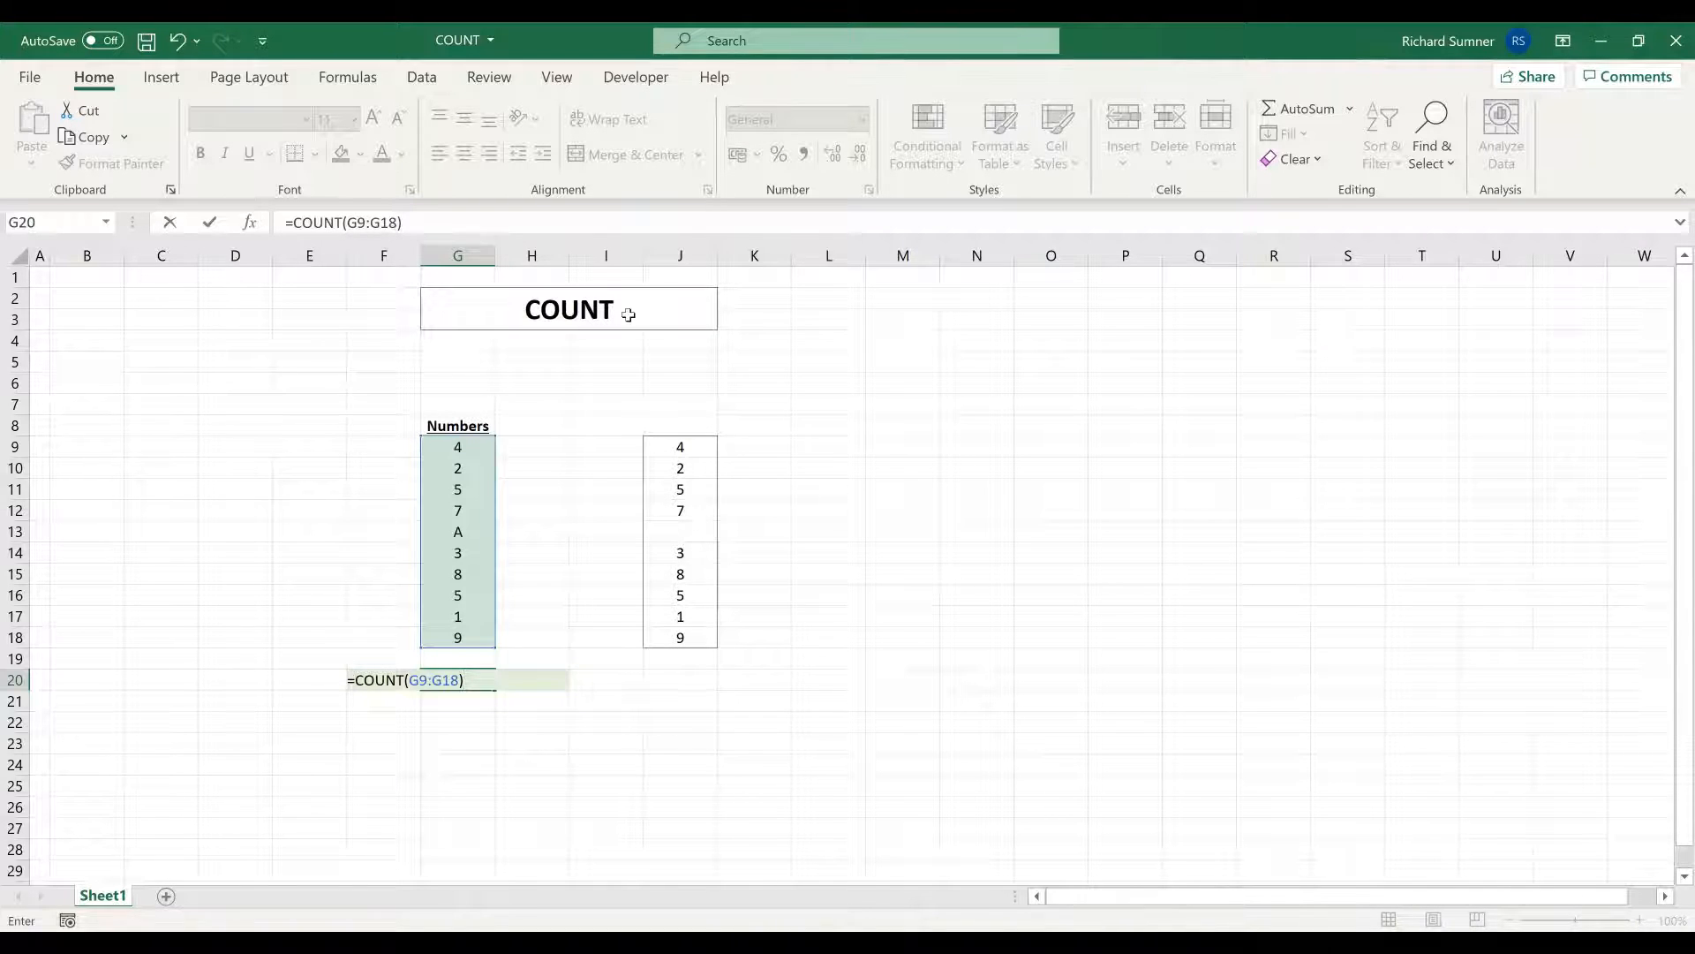
key("Return")
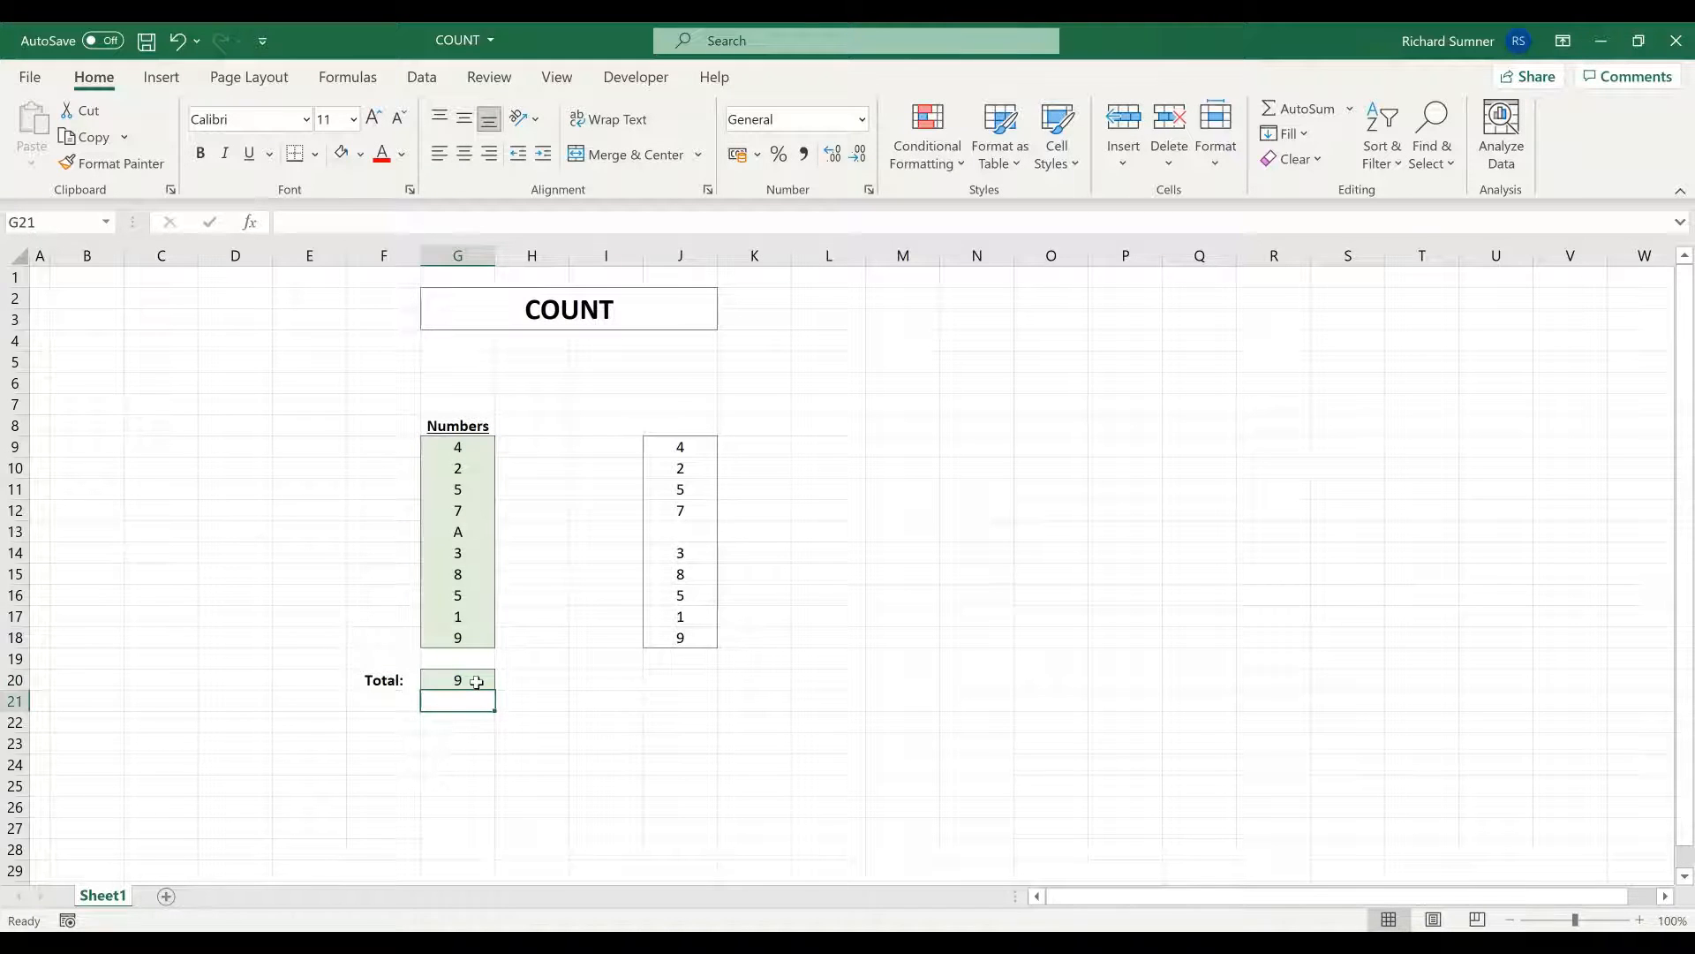
- Delete the A from G13 so the cell is blank again
left_click(476, 682)
left_click(459, 532)
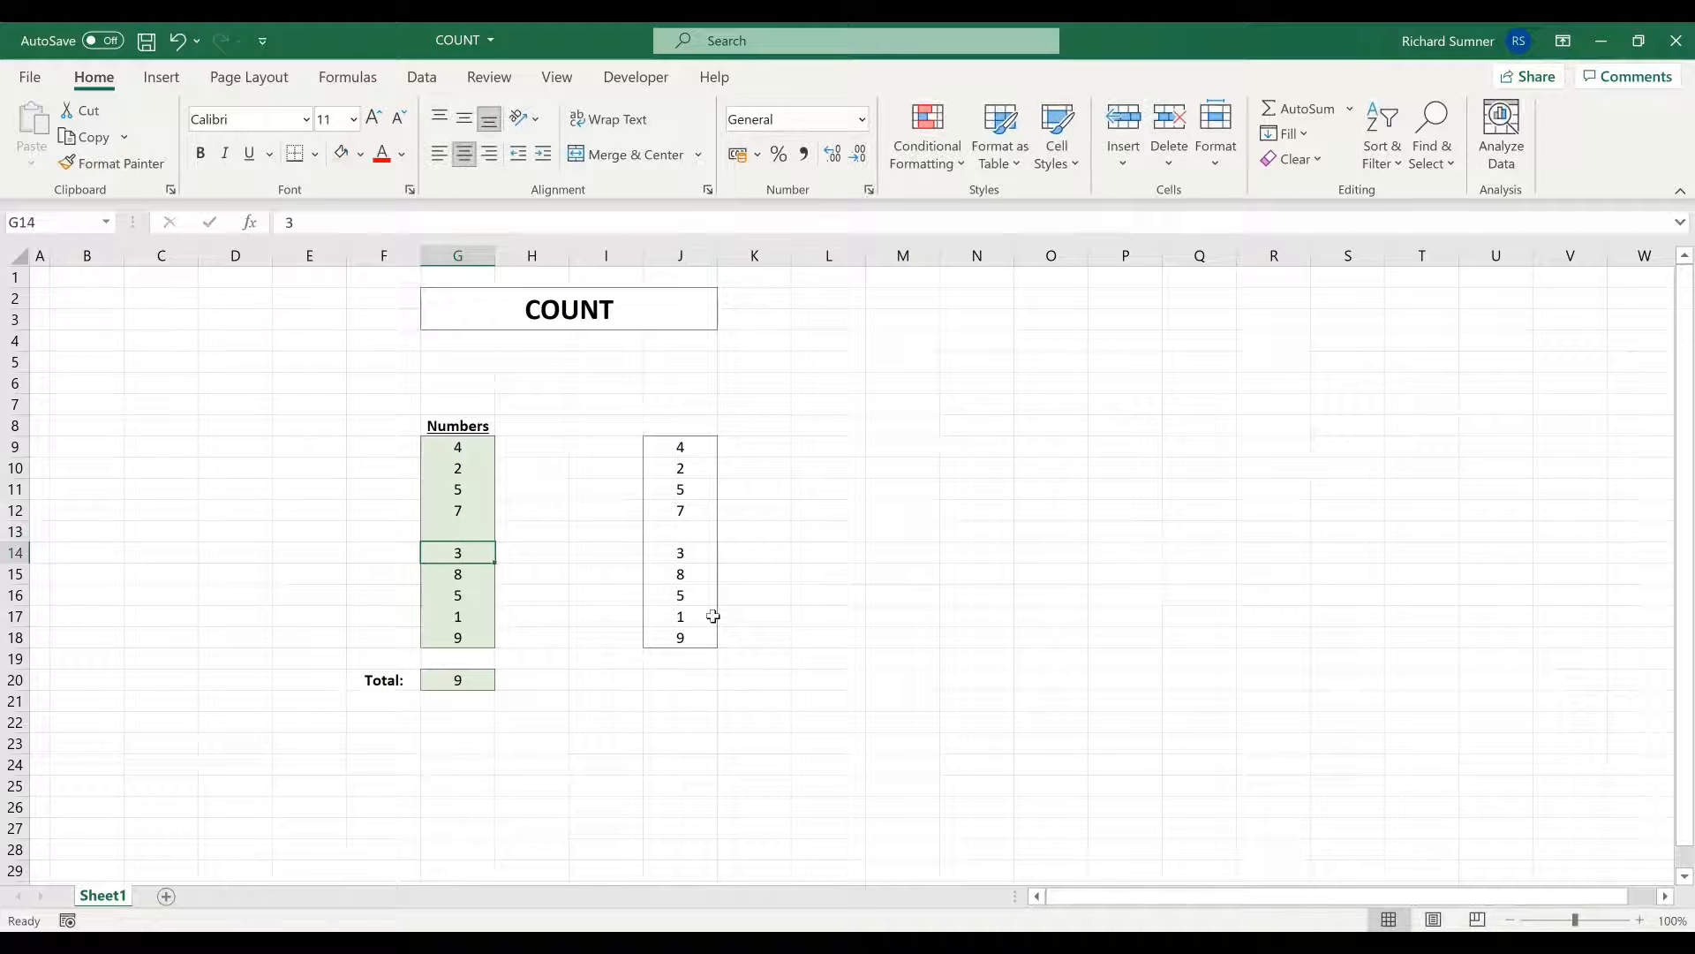
key("Delete")
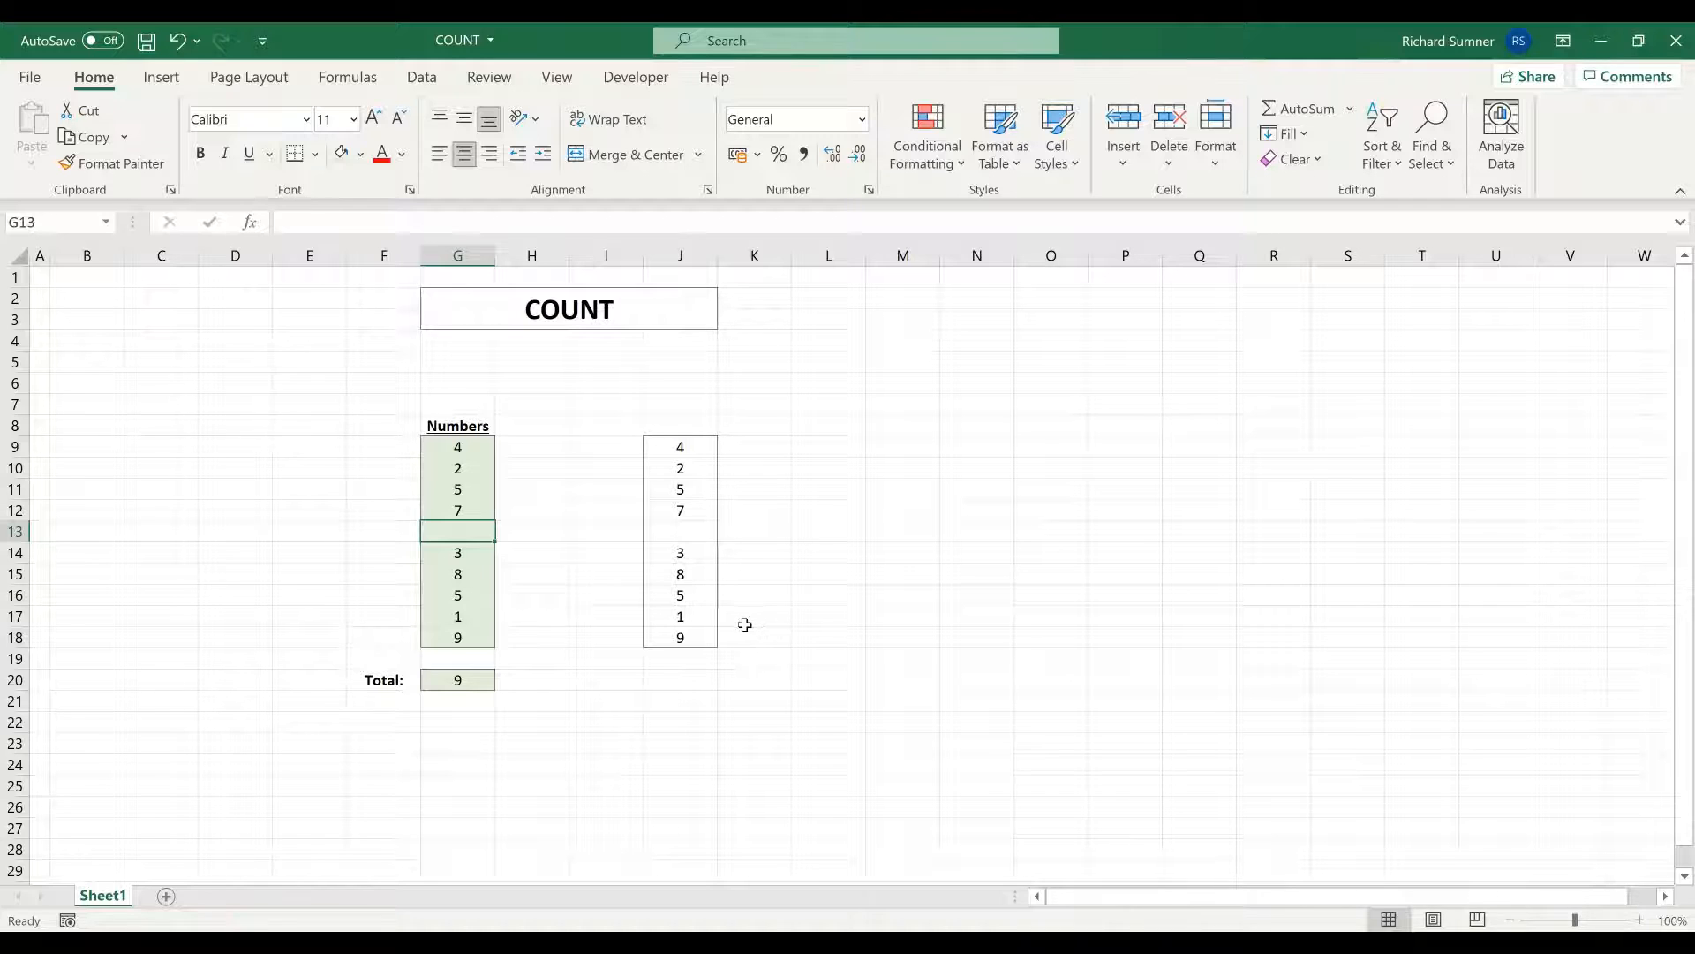
- Compare the G20 COUNT result of 9 with the G9:G18 selection count
left_click(473, 674)
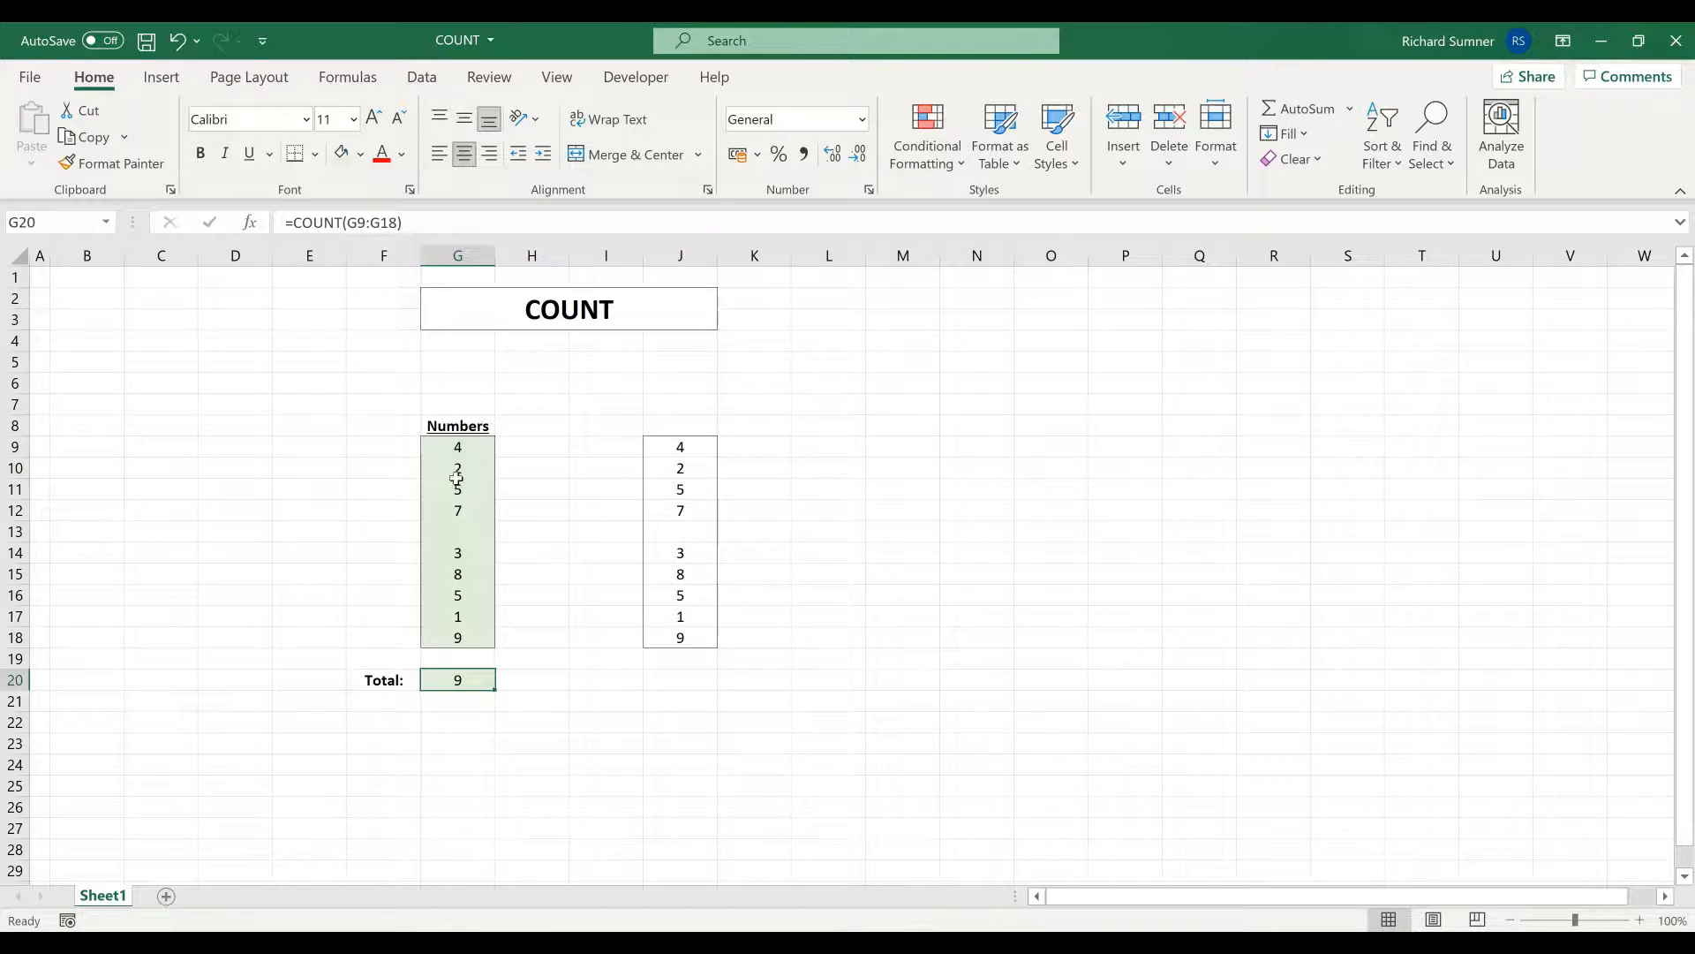
left_click_drag(456, 447, 457, 638)
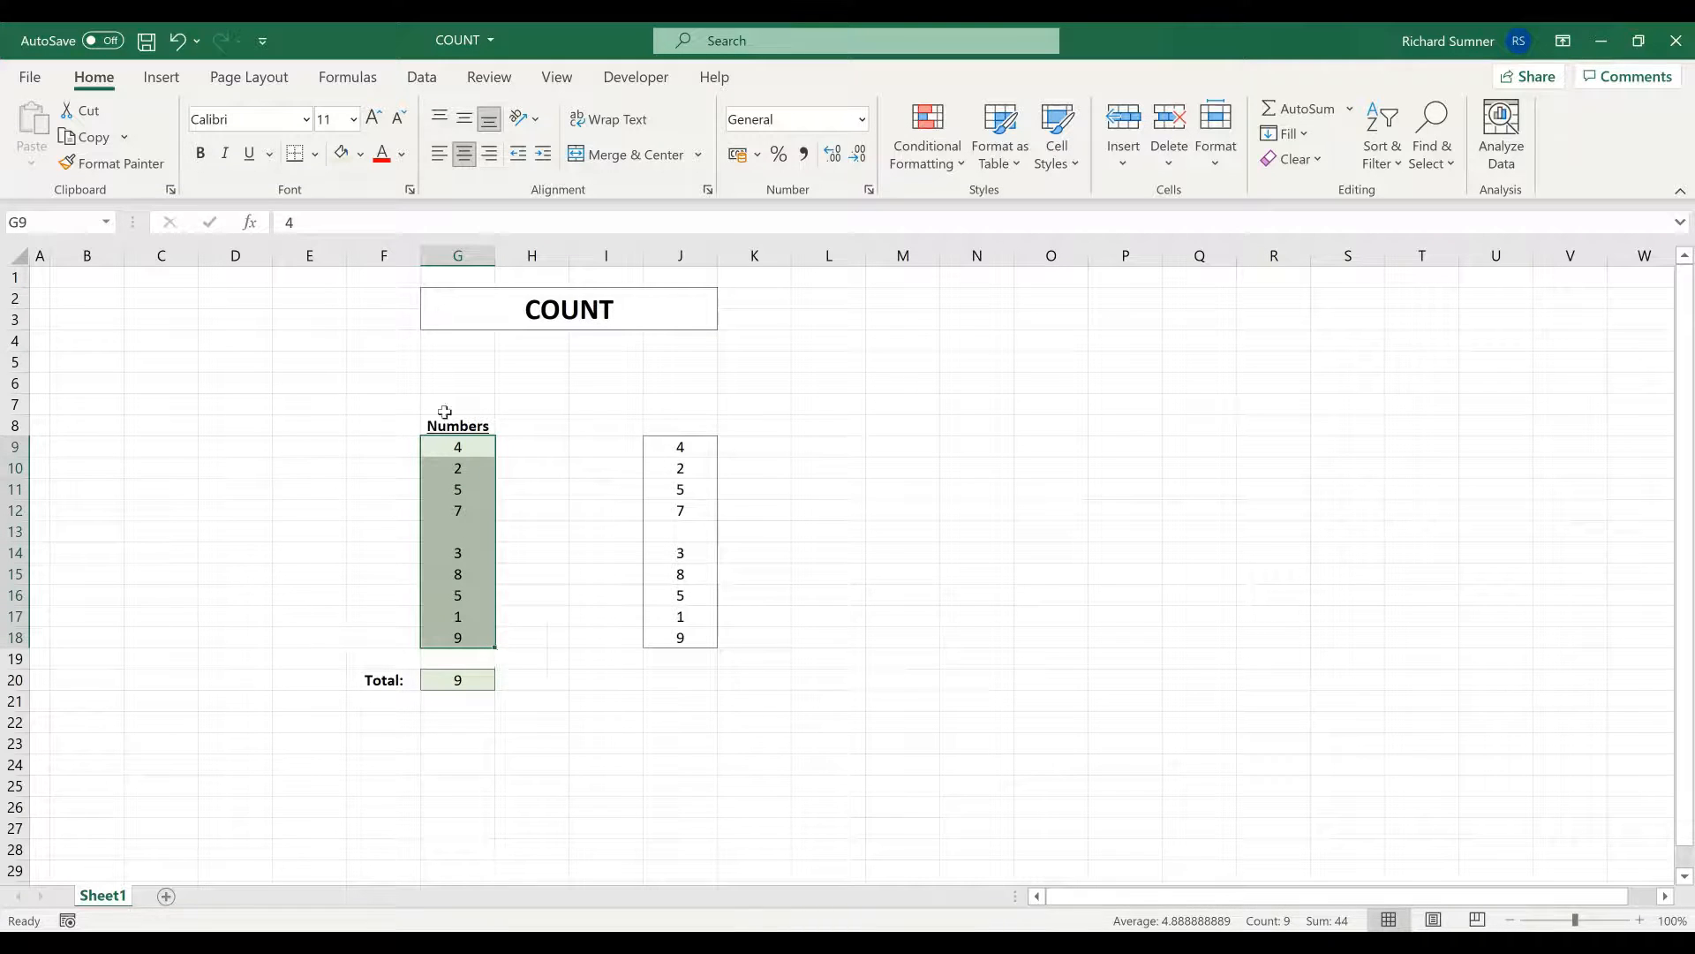
left_click_drag(458, 447, 468, 636)
left_click(466, 677)
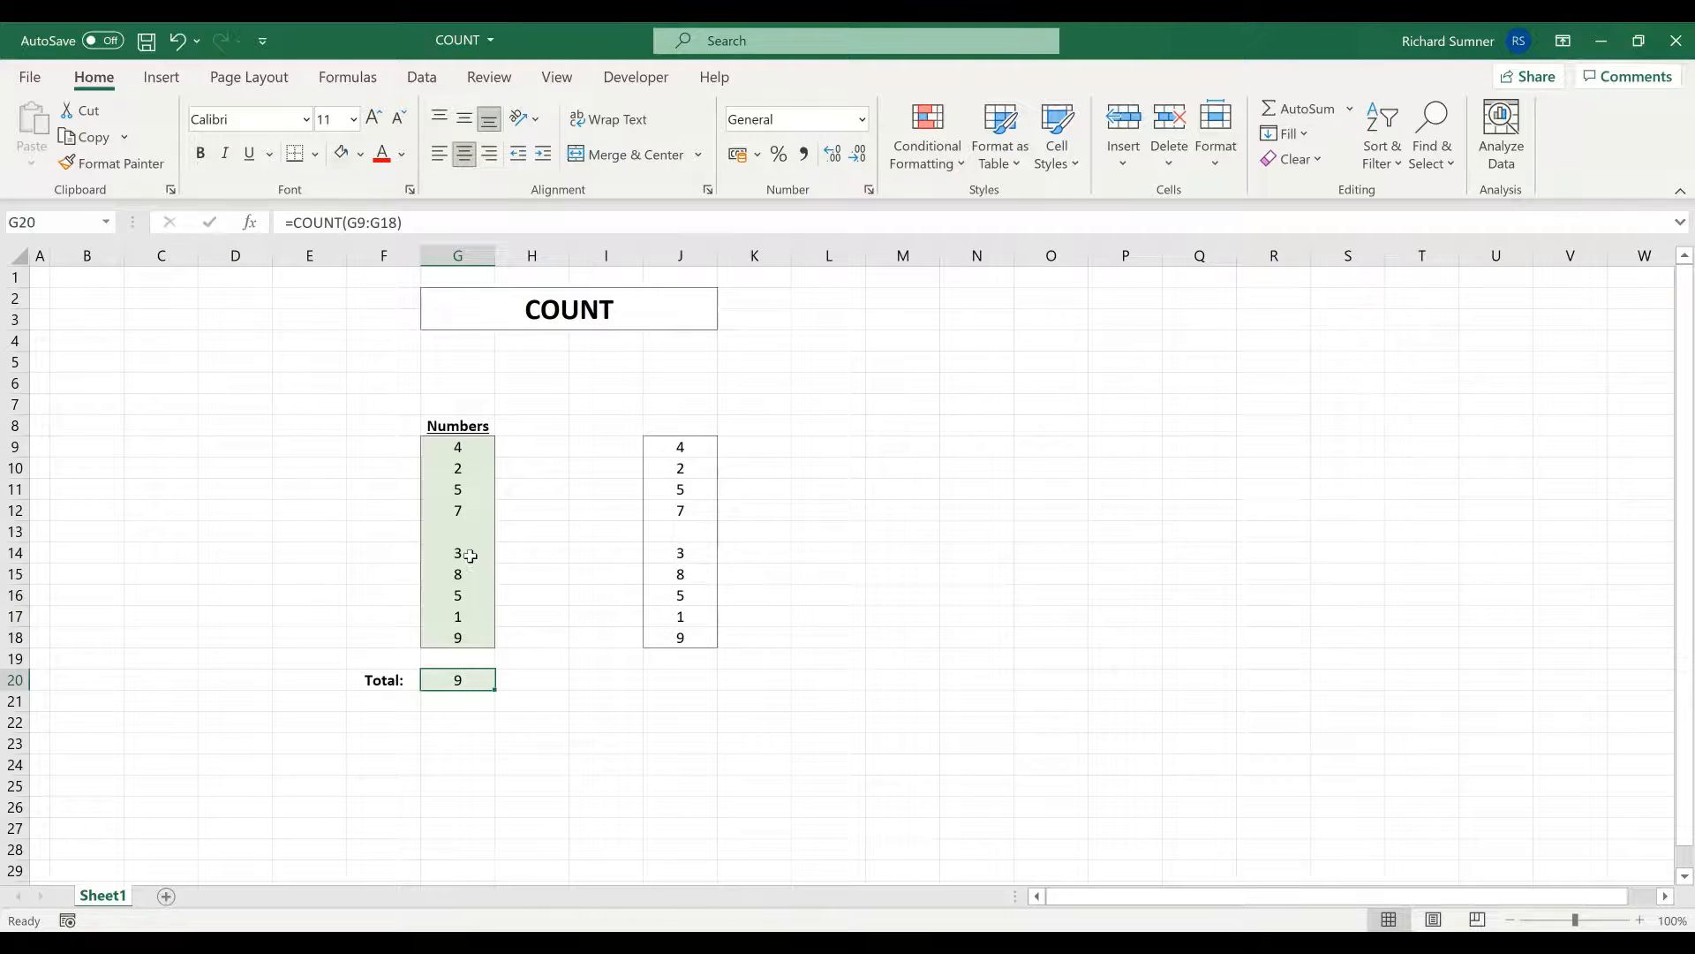
left_click(469, 447)
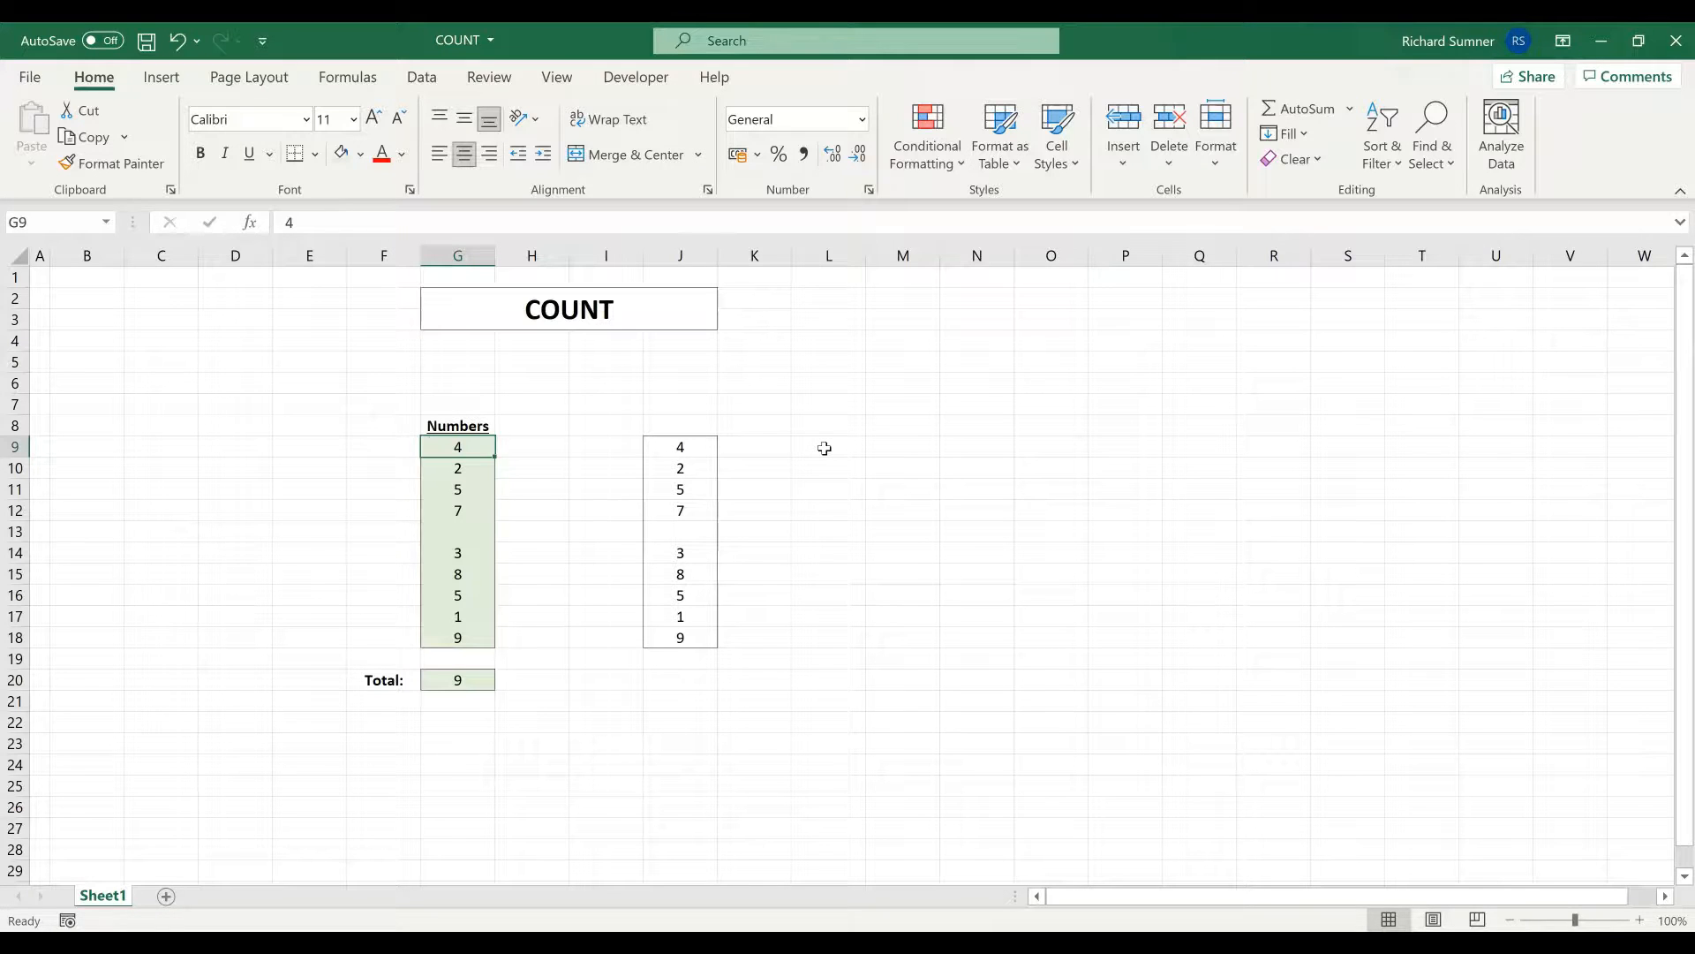
- Enter =IF(J9="", "", J9) in G9
type("=IF(")
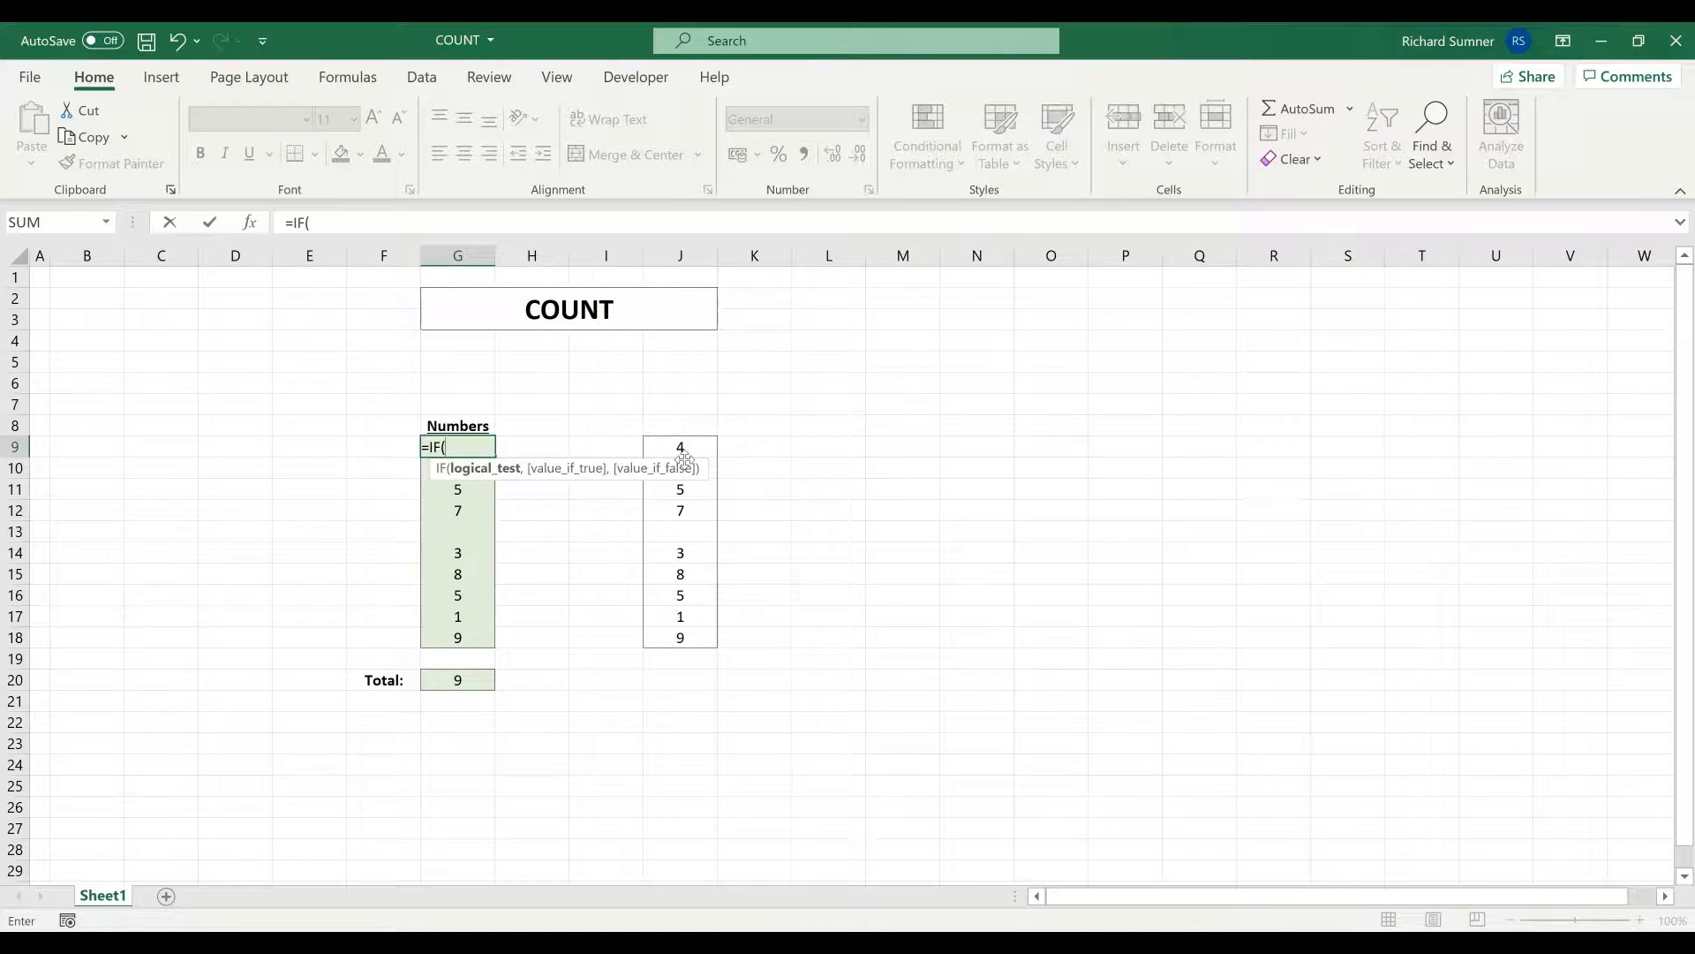
left_click(686, 445)
type("=\"")
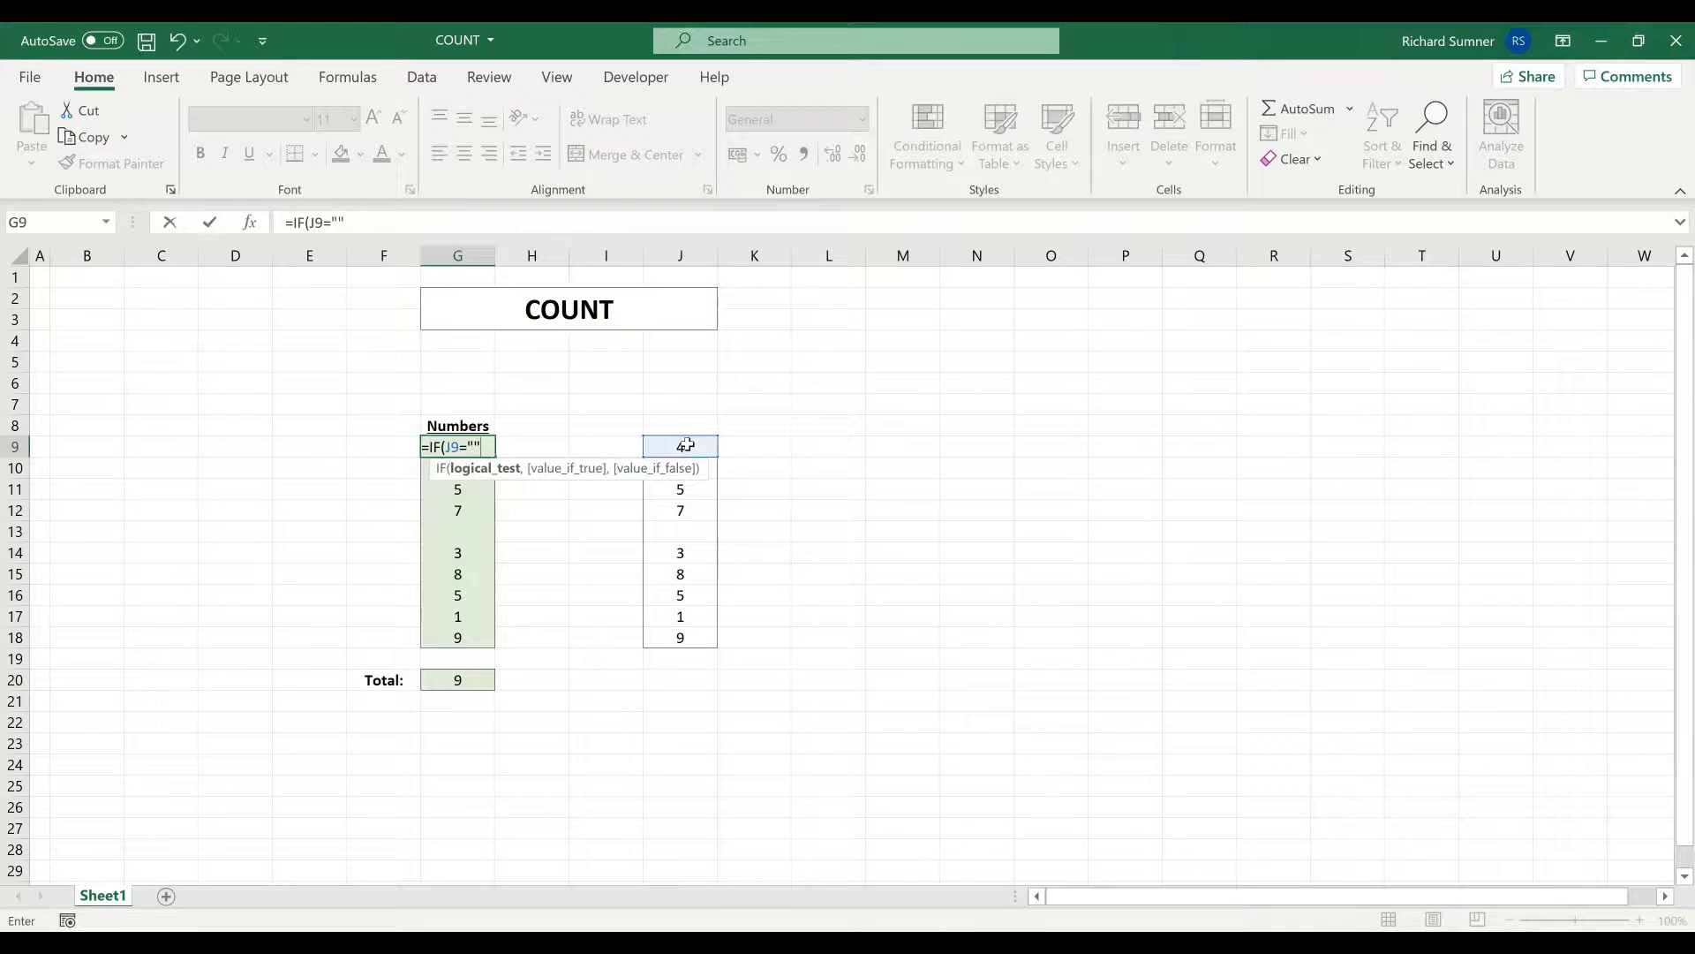
type("\", \"\",")
left_click(686, 445)
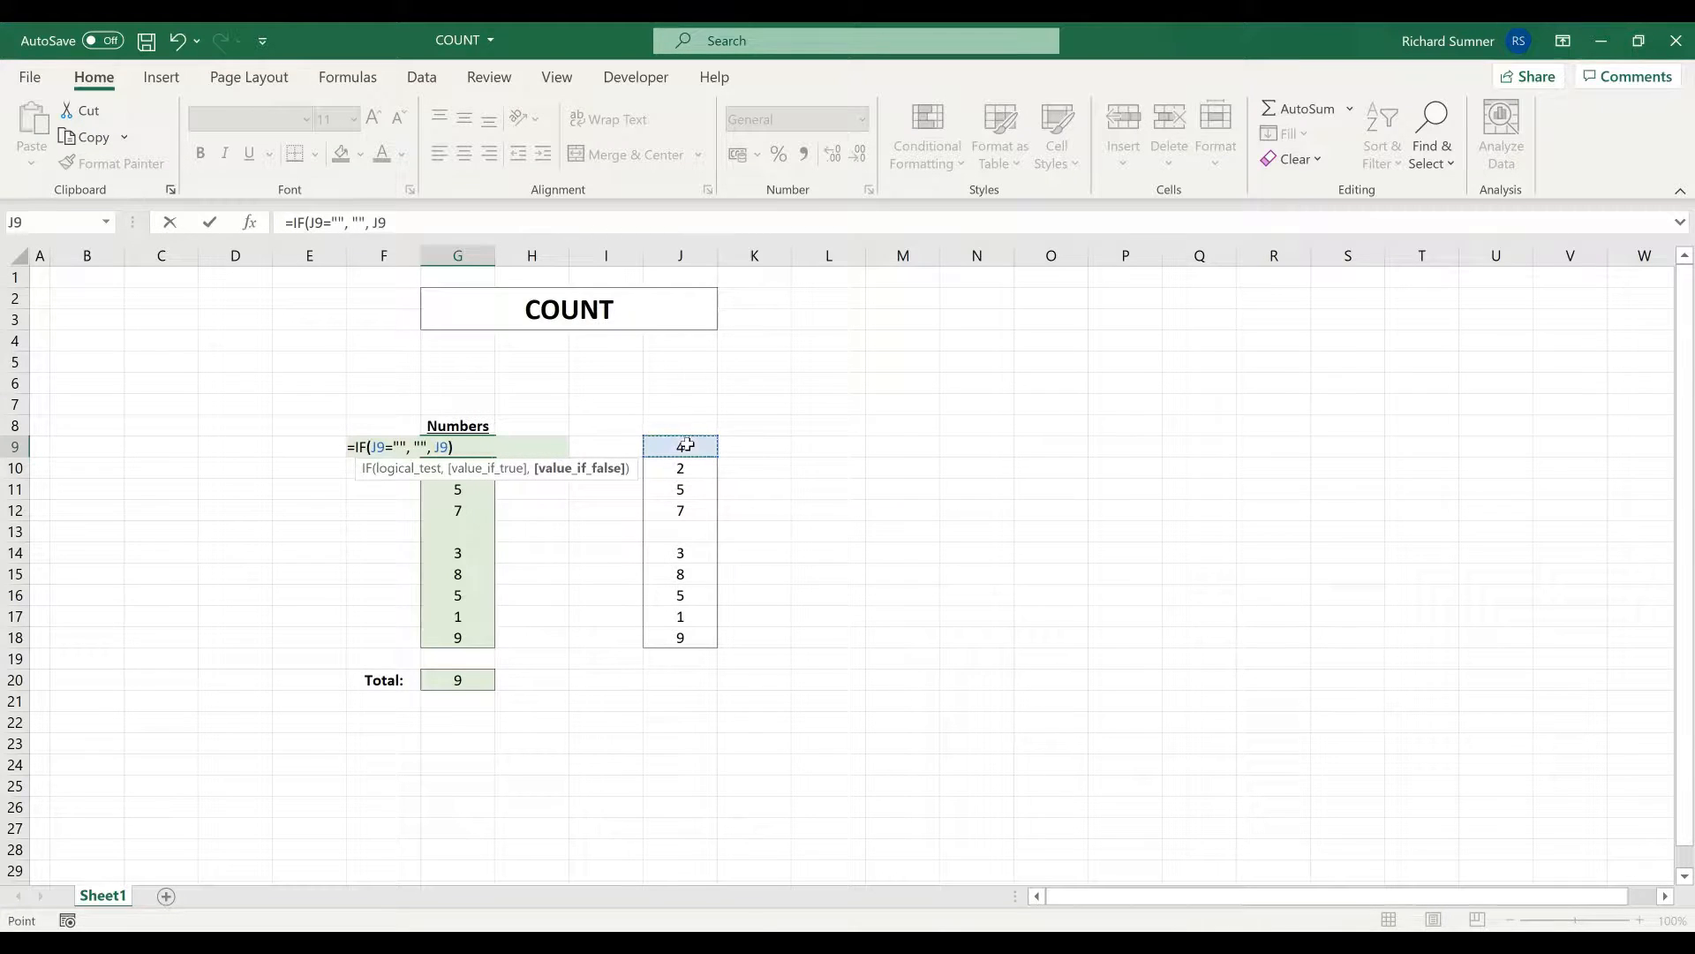
key("ctrl+Return")
- Copy the G9 IF formula and paste only the formula into G10:G18
right_click(473, 445)
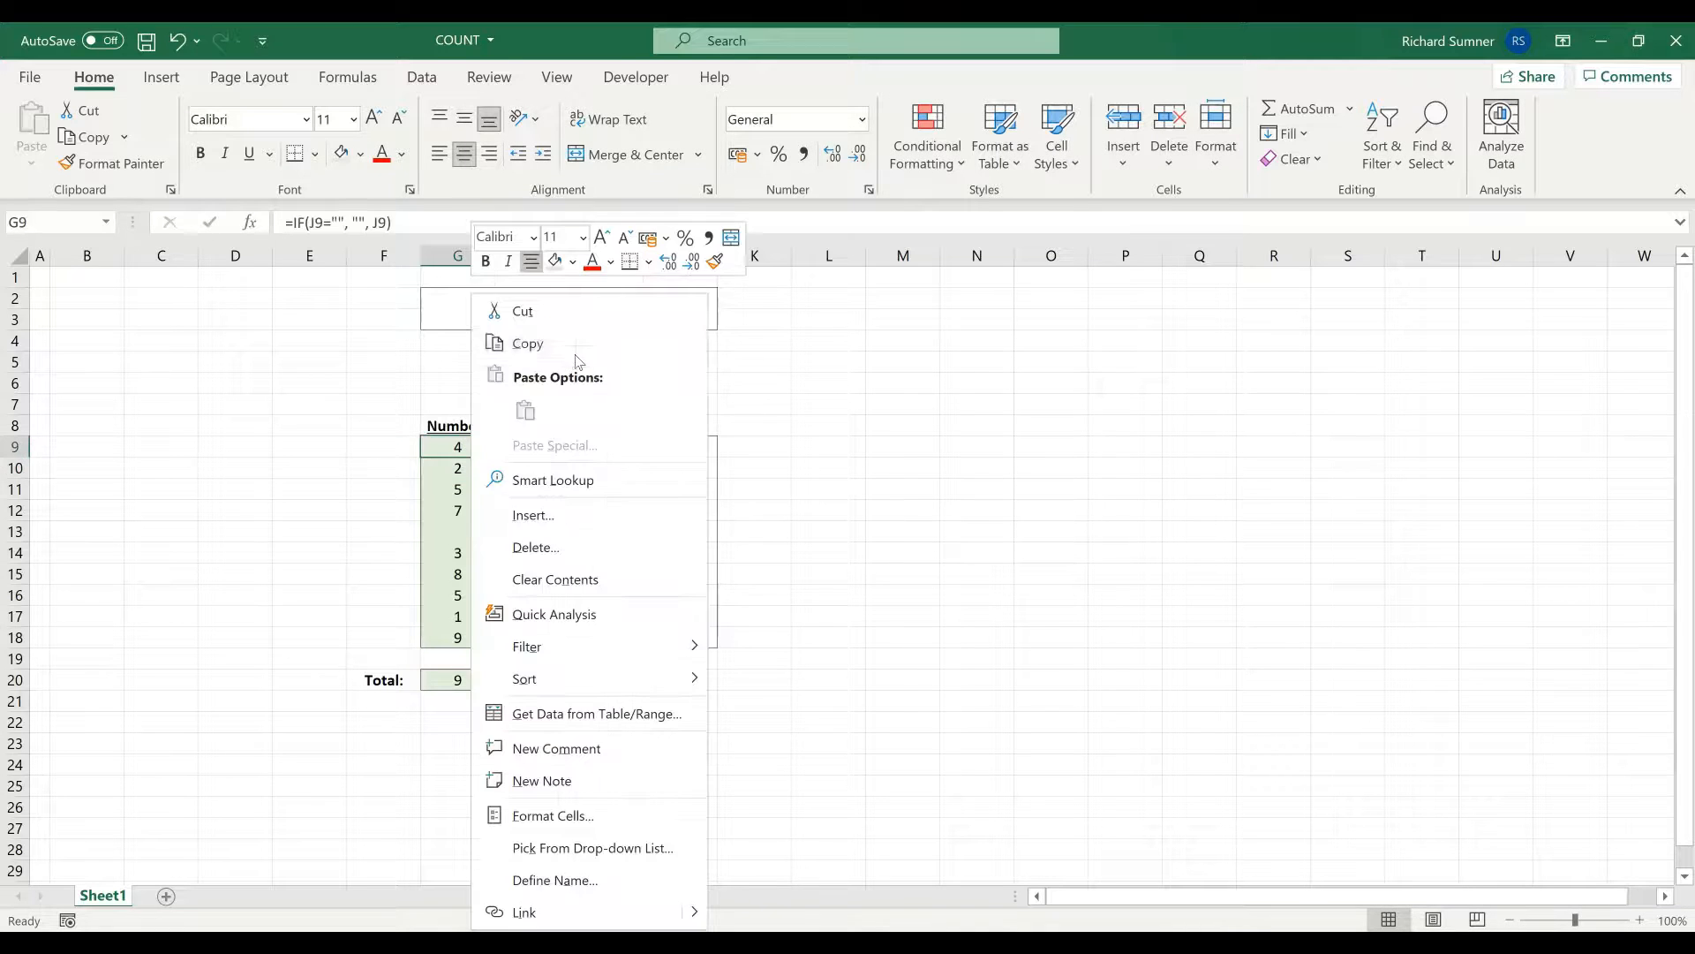
left_click(575, 350)
left_click_drag(457, 468, 458, 637)
right_click(455, 550)
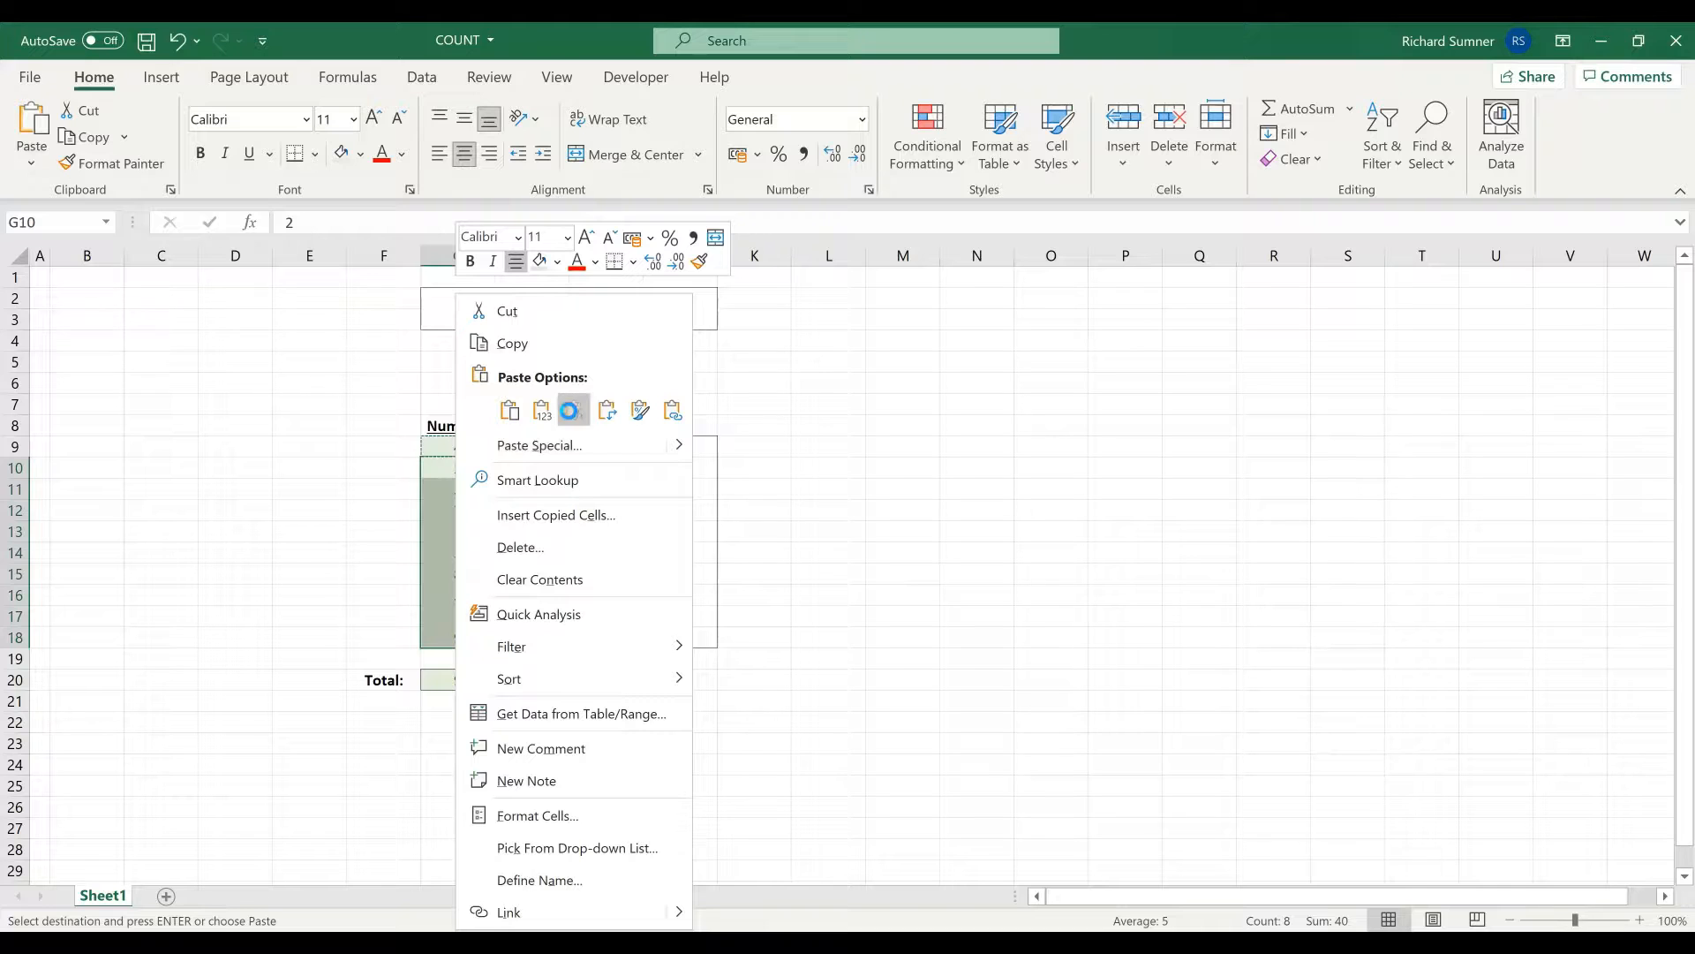
left_click(574, 411)
- Check the pasted IF formulas in G13–G15 and the COUNT formula in G20
left_click(468, 531)
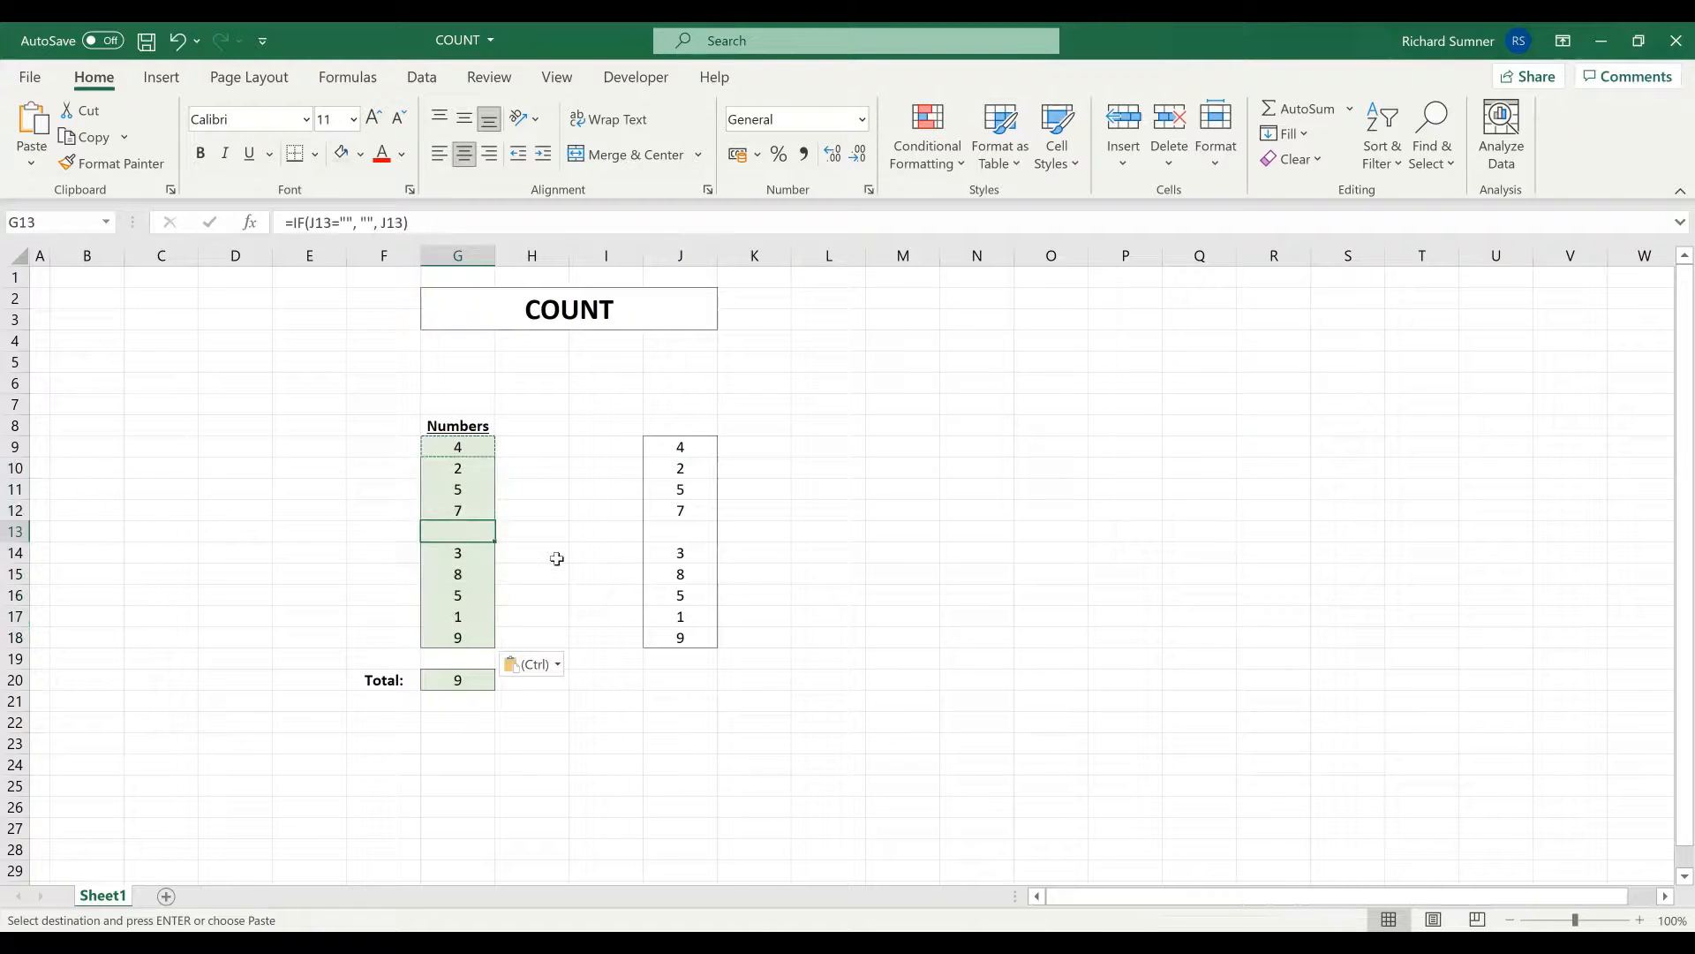
left_click(467, 555)
left_click(468, 574)
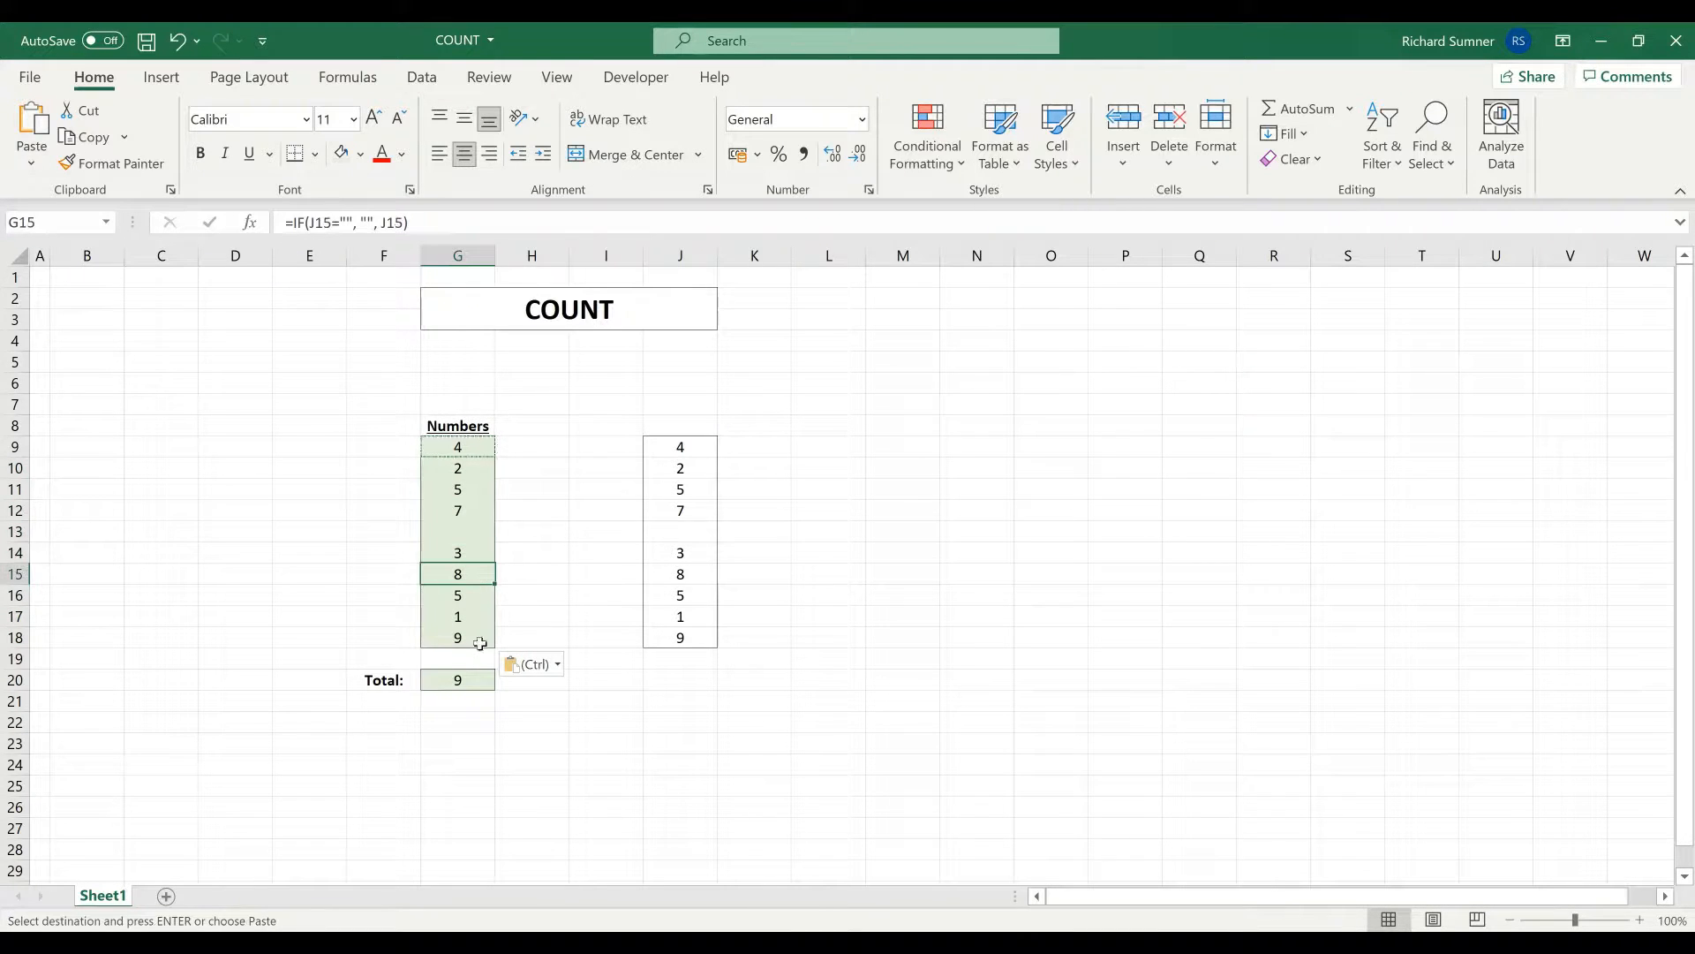
left_click(460, 677)
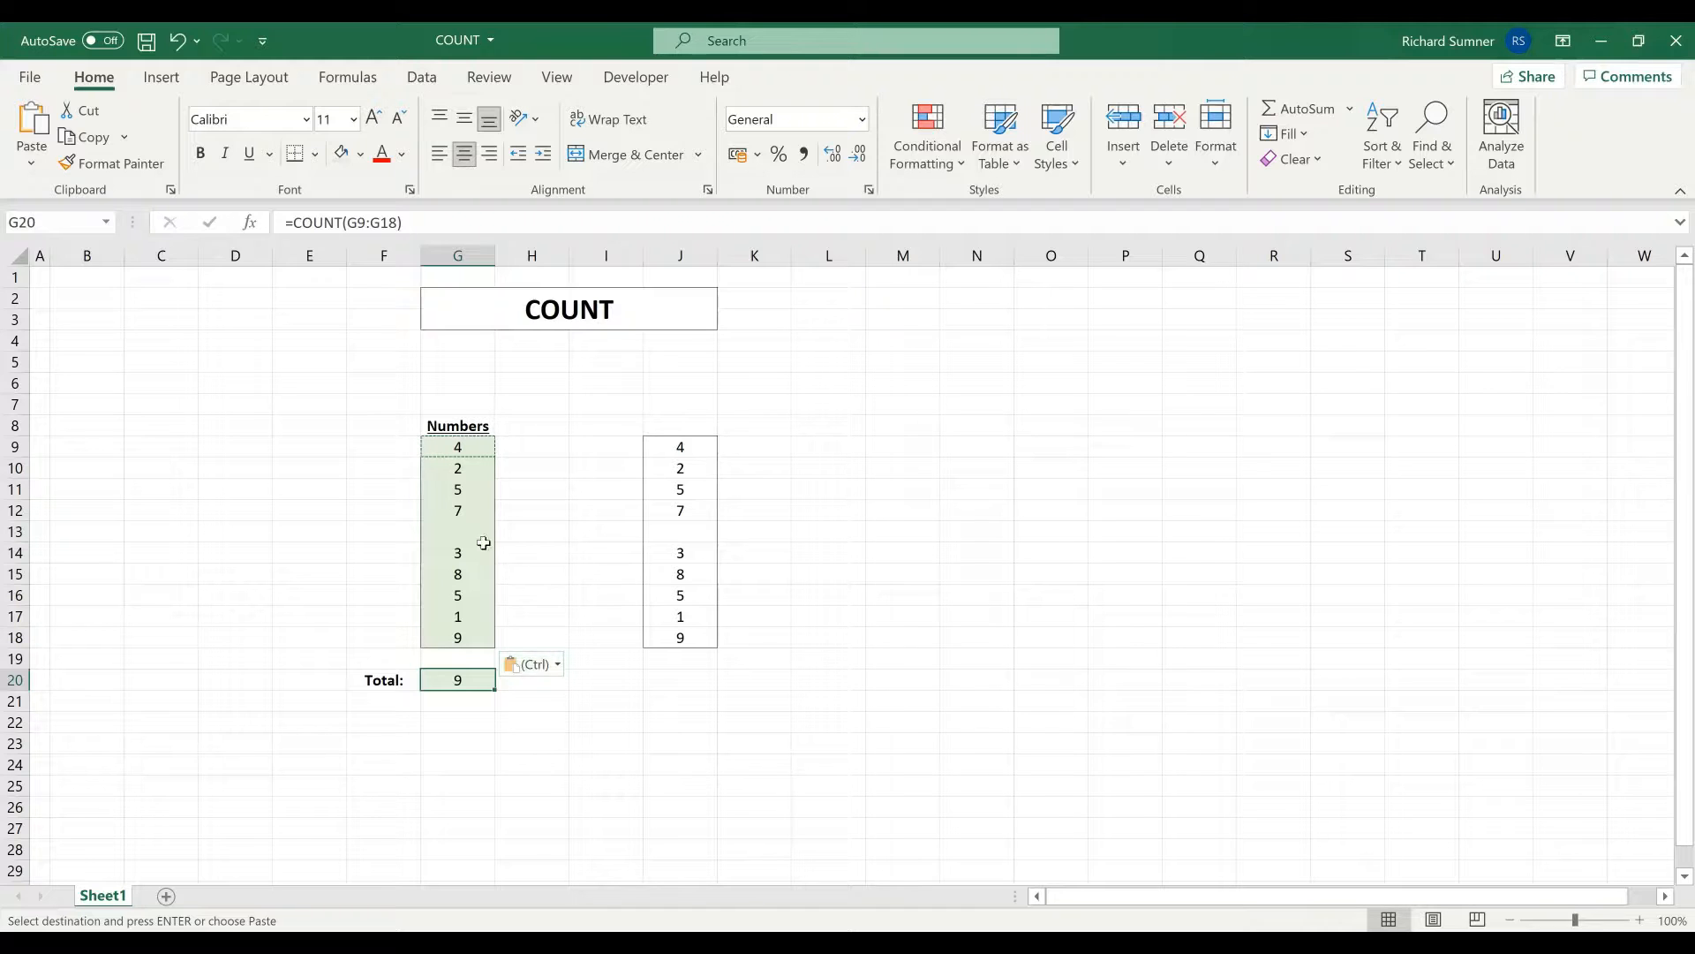
left_click(477, 533)
left_click(668, 531)
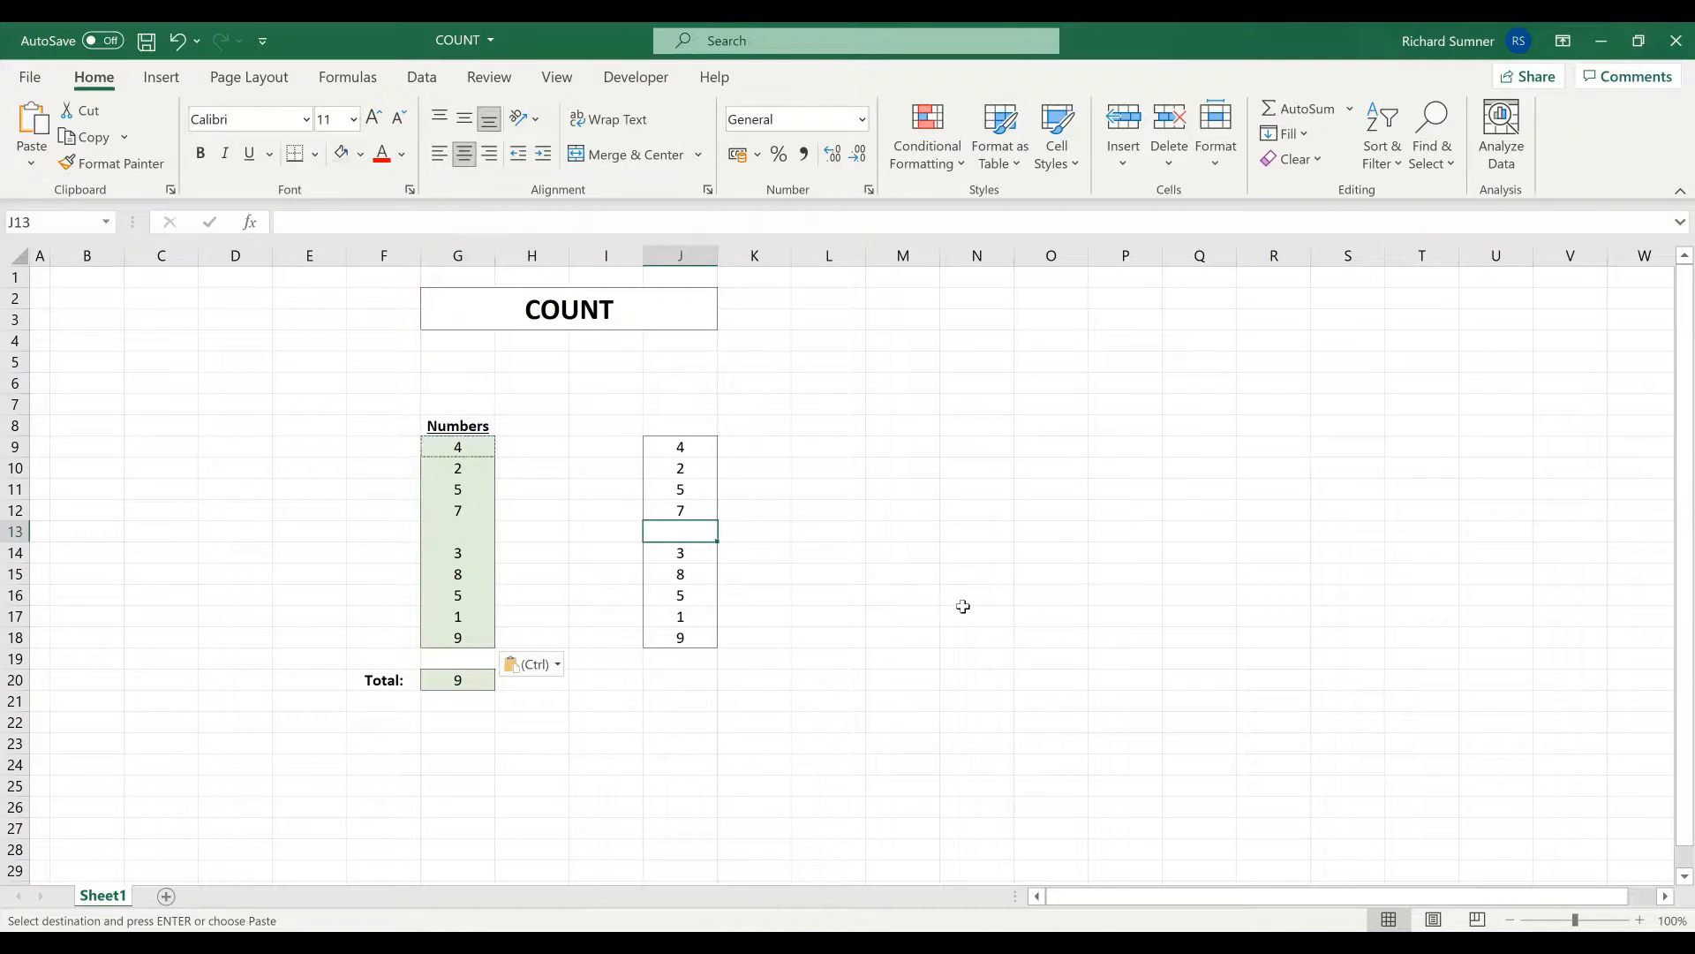
- Type A into J13 so G13 mirrors it, and confirm the G9:G18 count stays 9
type("A")
key("Return")
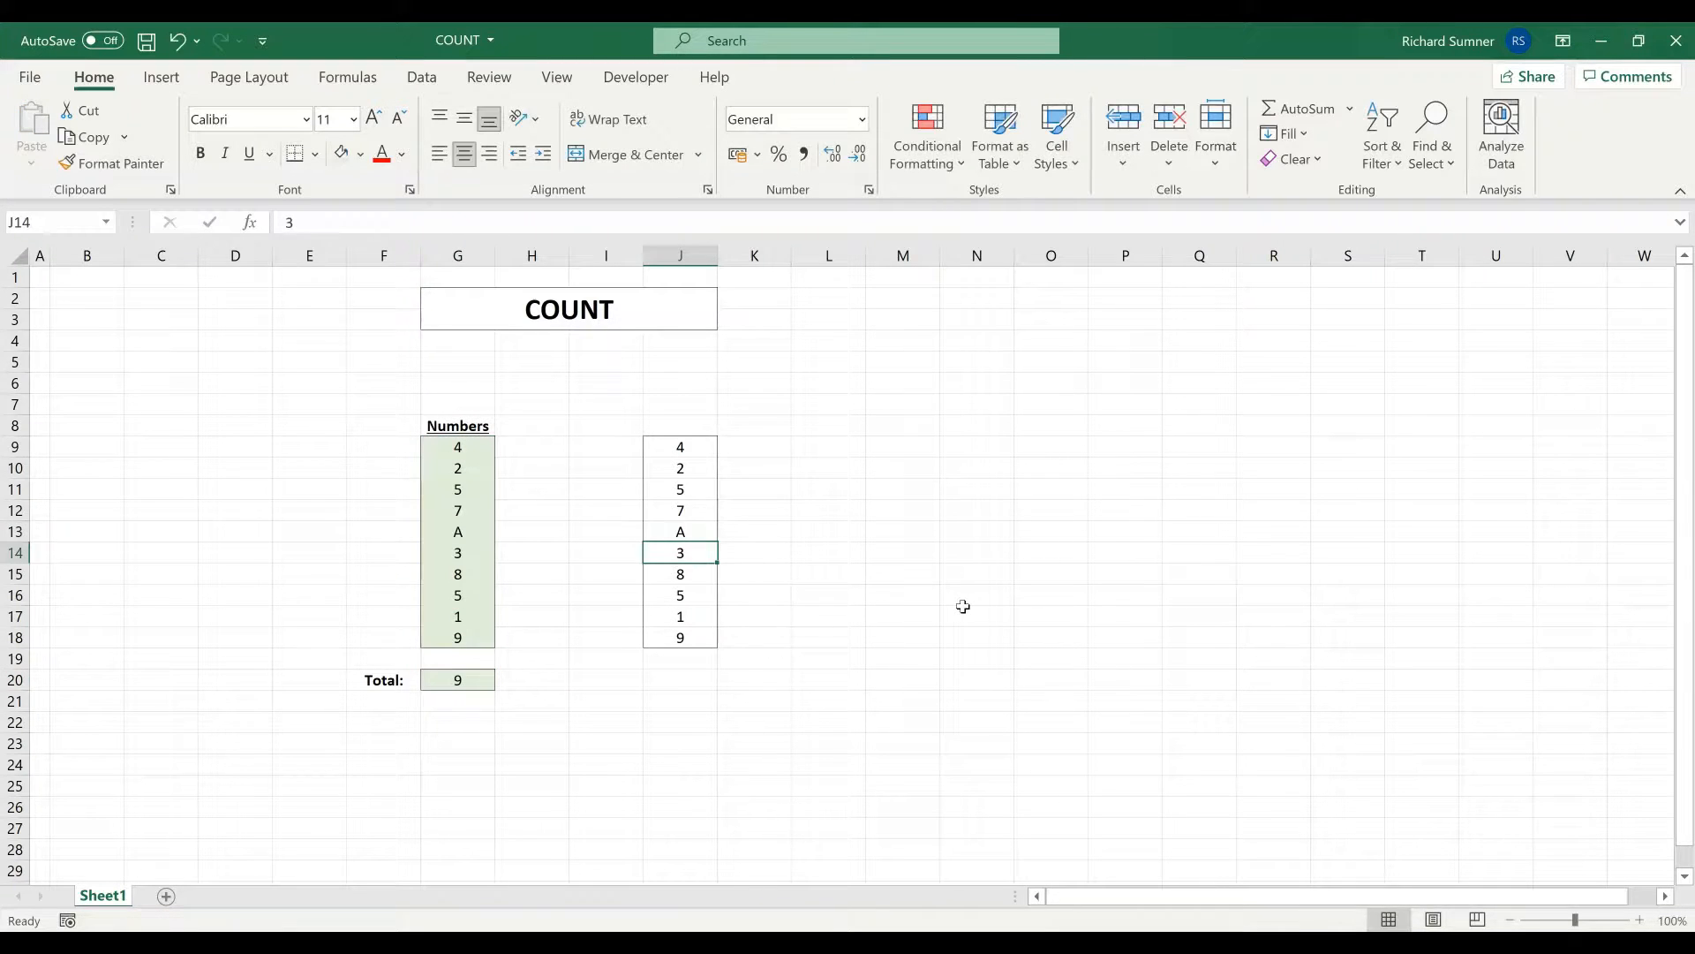
left_click_drag(458, 446, 470, 637)
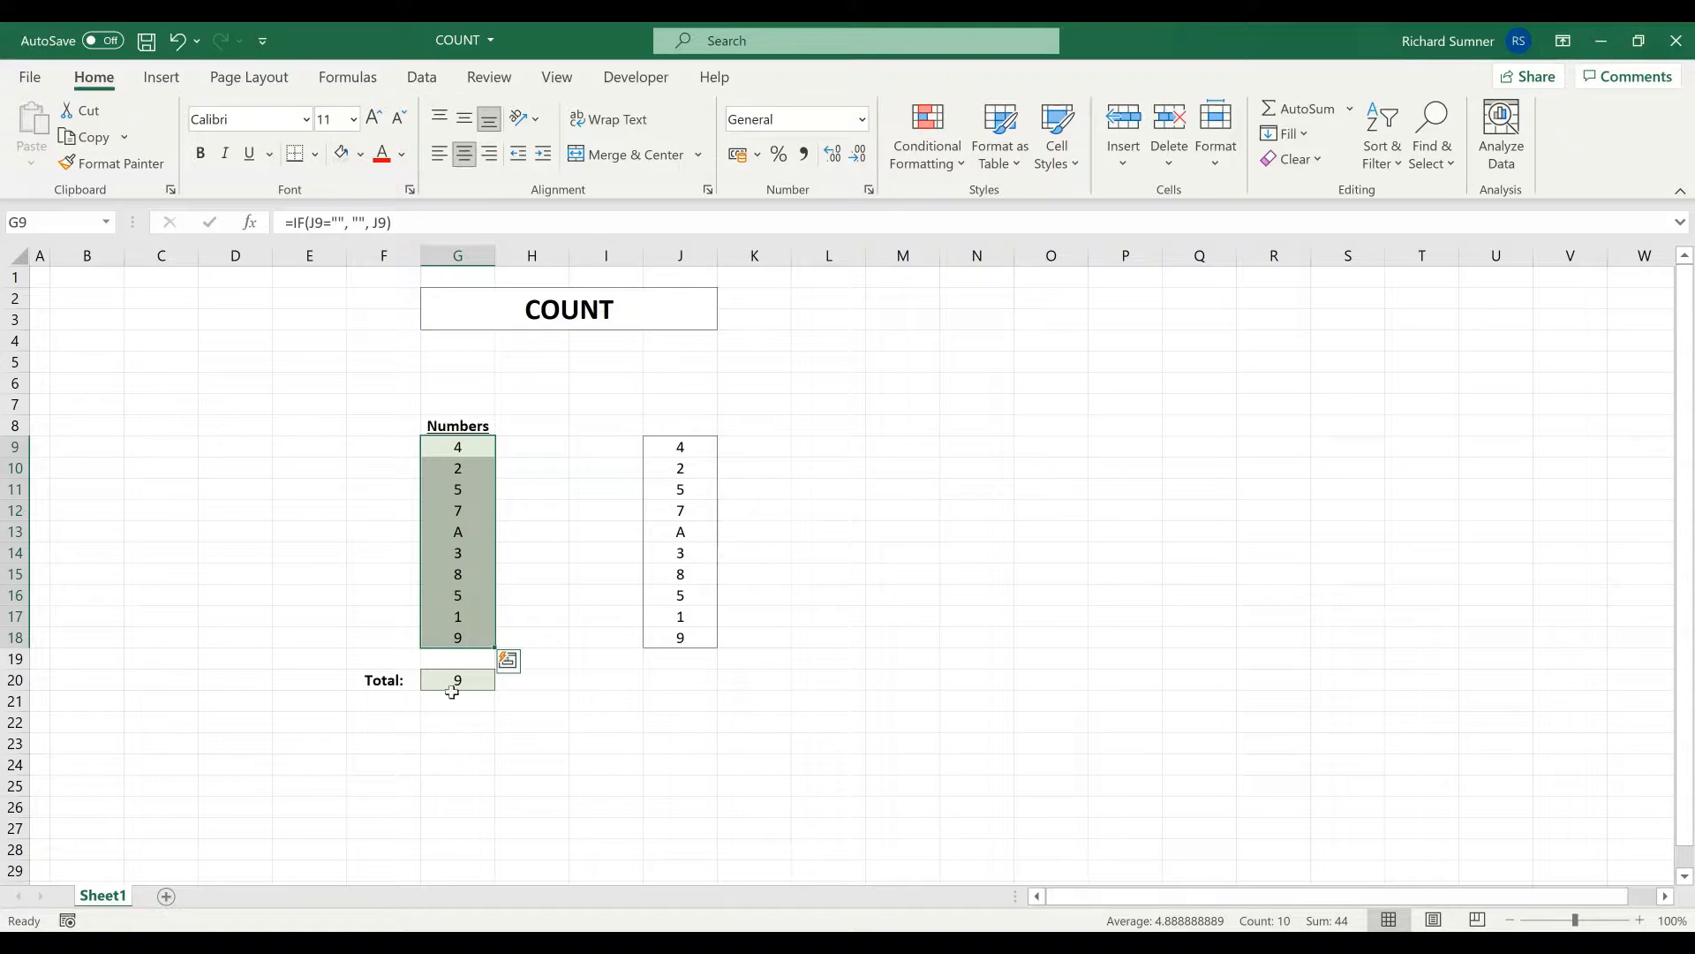
left_click(575, 493)
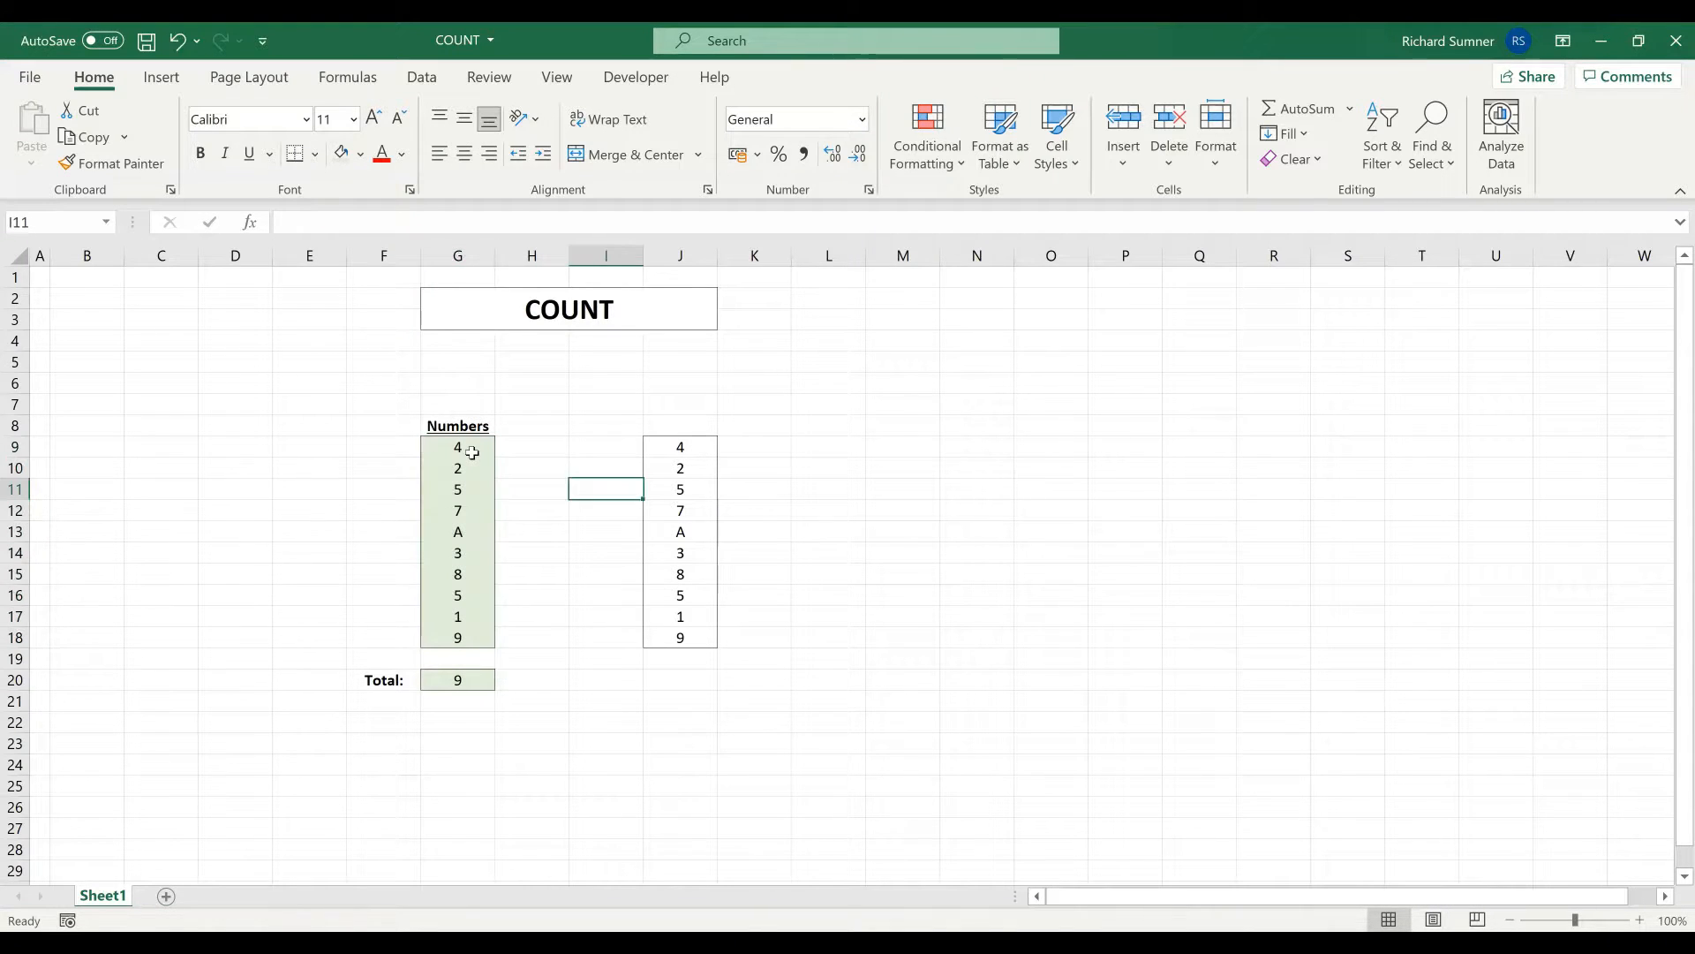